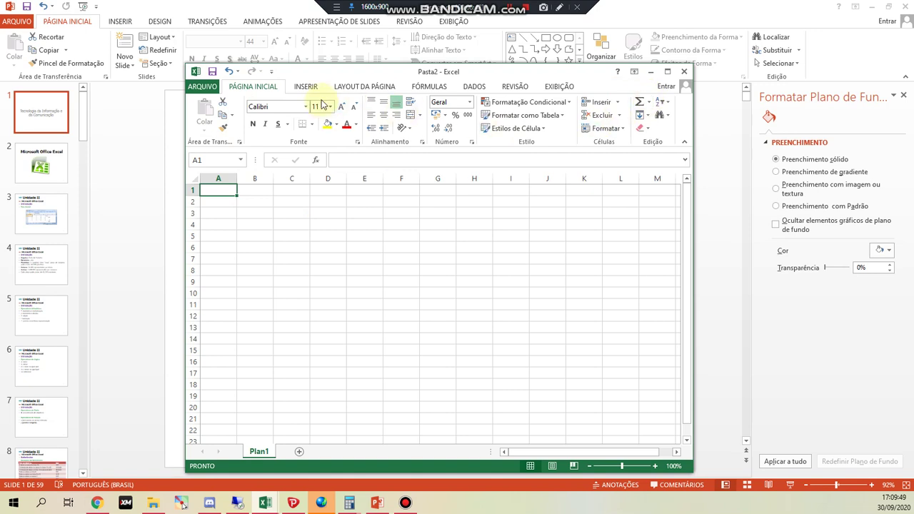
# Select several scattered cells in the empty worksheet one after another, finishing at cell A1.
pyautogui.click(264, 211)
pyautogui.click(294, 211)
pyautogui.click(394, 270)
pyautogui.click(255, 235)
pyautogui.click(364, 213)
pyautogui.click(228, 197)
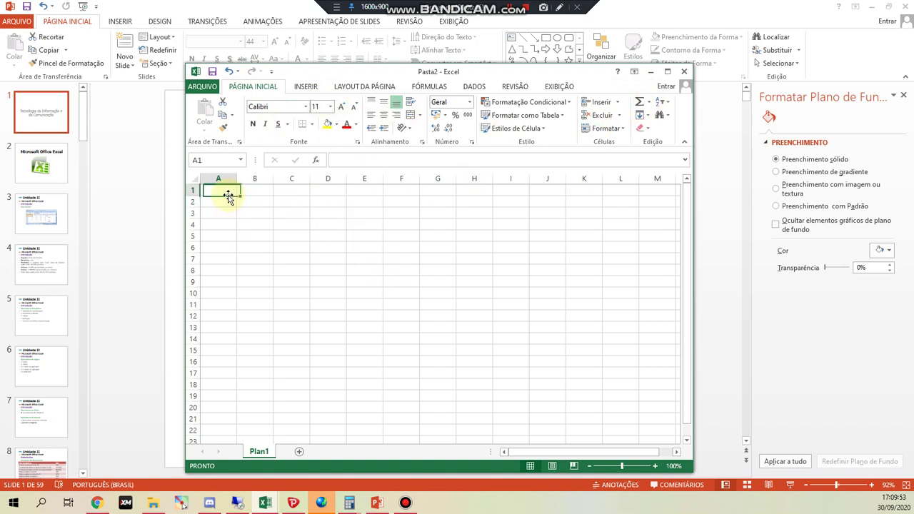
# Move the active cell one cell at a time in every direction from B2, working down to row 8.
pyautogui.click(250, 205)
pyautogui.press('Right')
pyautogui.press('Right')
pyautogui.press('Right')
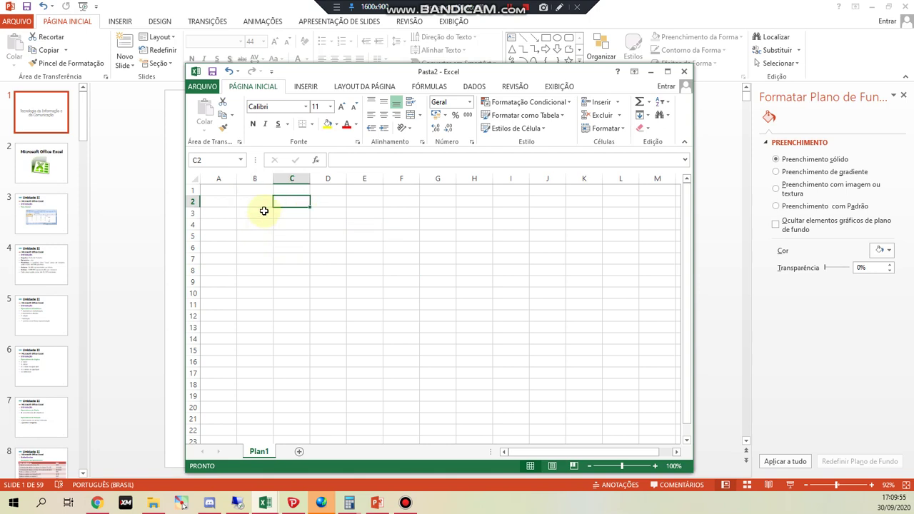
pyautogui.press('Down')
pyautogui.press('Down')
pyautogui.press('Down')
pyautogui.press('Left')
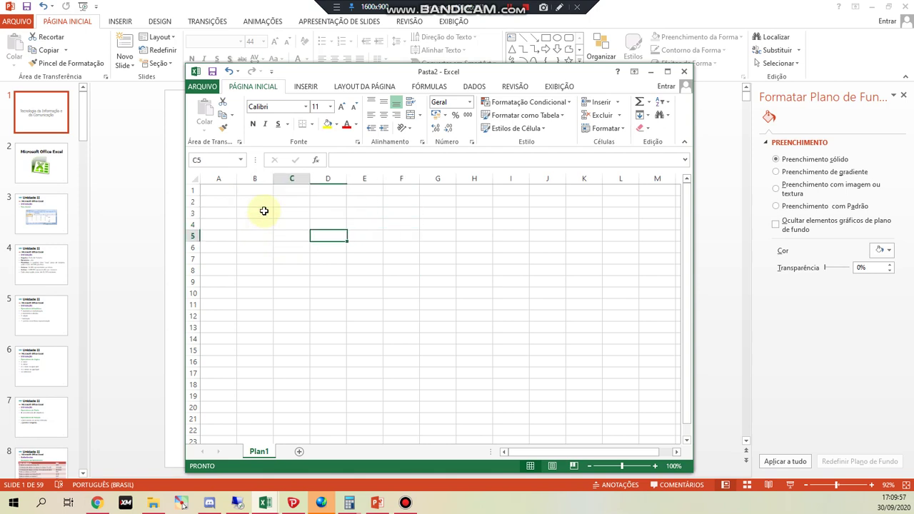
pyautogui.press('Left')
pyautogui.press('Left')
pyautogui.press('Down')
pyautogui.press('Up')
pyautogui.press('Right')
pyautogui.press('Up')
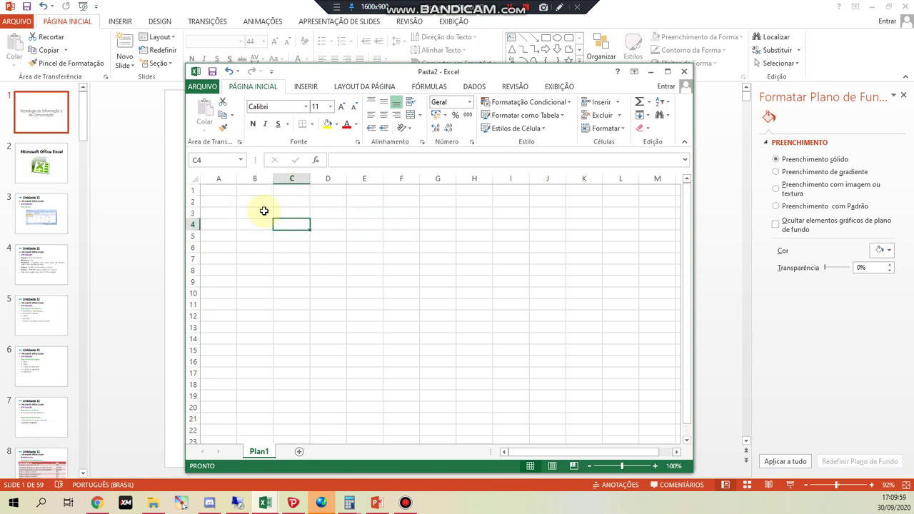
pyautogui.press('Down')
pyautogui.press('Right')
pyautogui.press('Down')
pyautogui.press('Right')
pyautogui.press('Down')
pyautogui.press('Right')
pyautogui.press('Down')
pyautogui.press('Left')
# Return to the first column of row 8, then move the active cell up to row 4 and across to C4.
pyautogui.press('Home')
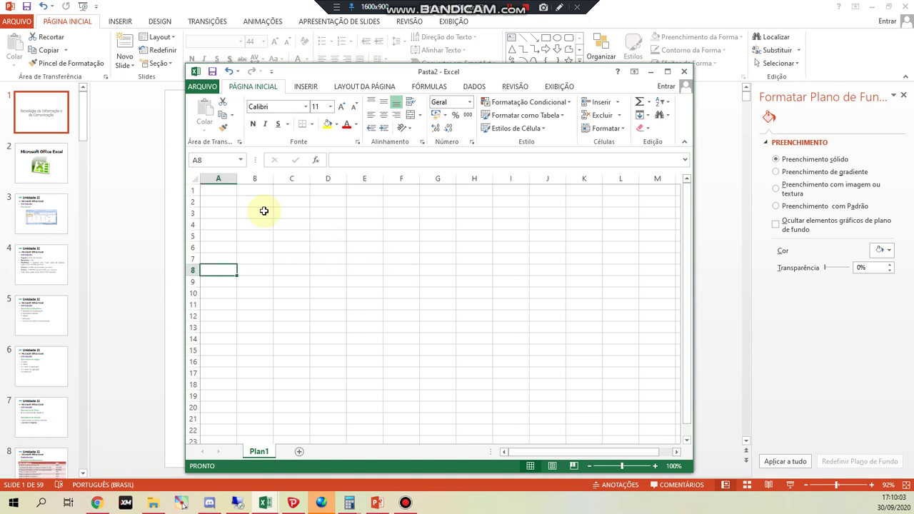
pyautogui.press('Up')
pyautogui.press('Up')
pyautogui.press('Up')
pyautogui.press('Up')
pyautogui.press('Right')
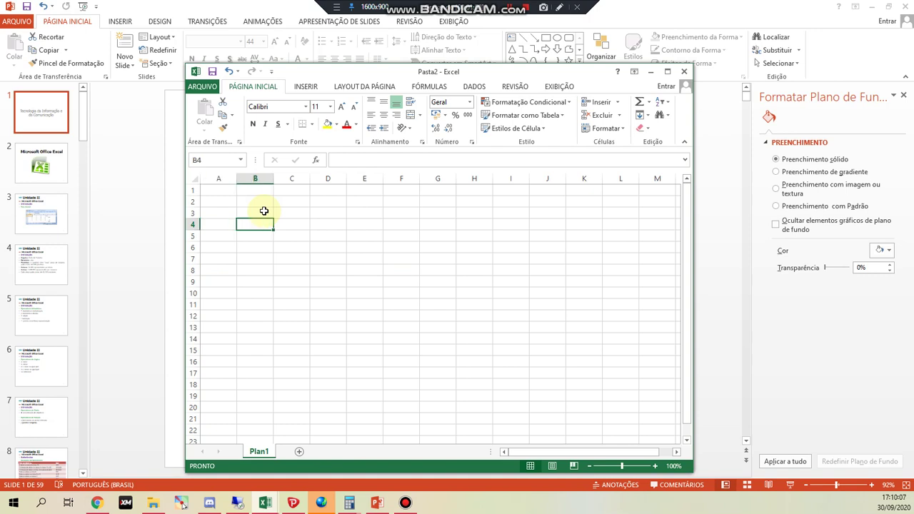
pyautogui.press('Right')
pyautogui.press('Right')
pyautogui.press('Left')
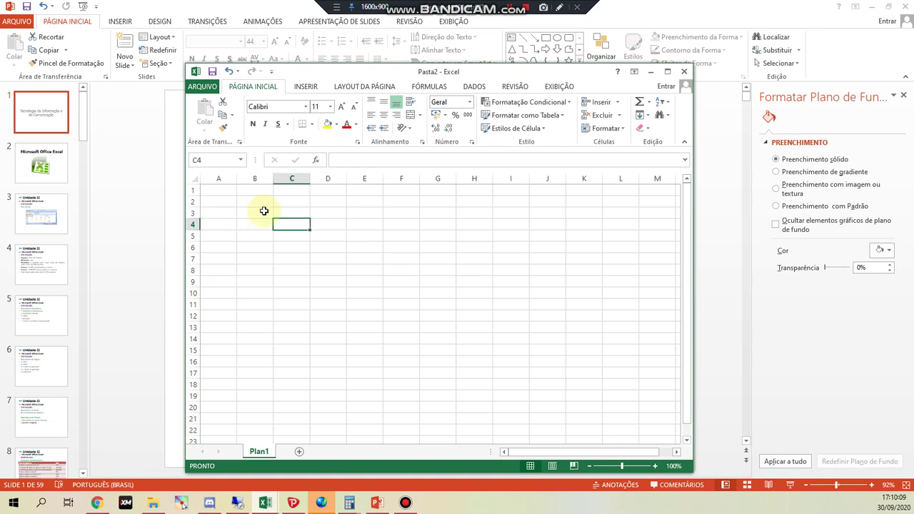
# Switch to the PowerPoint presentation and display slide 3 on the Excel start screen, followed by slide 4 on workbook limits.
pyautogui.click(40, 223)
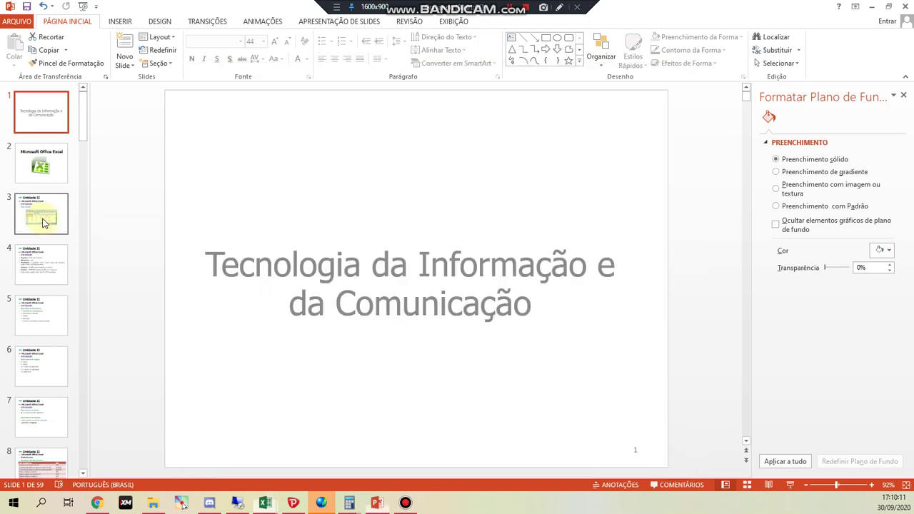
pyautogui.click(40, 216)
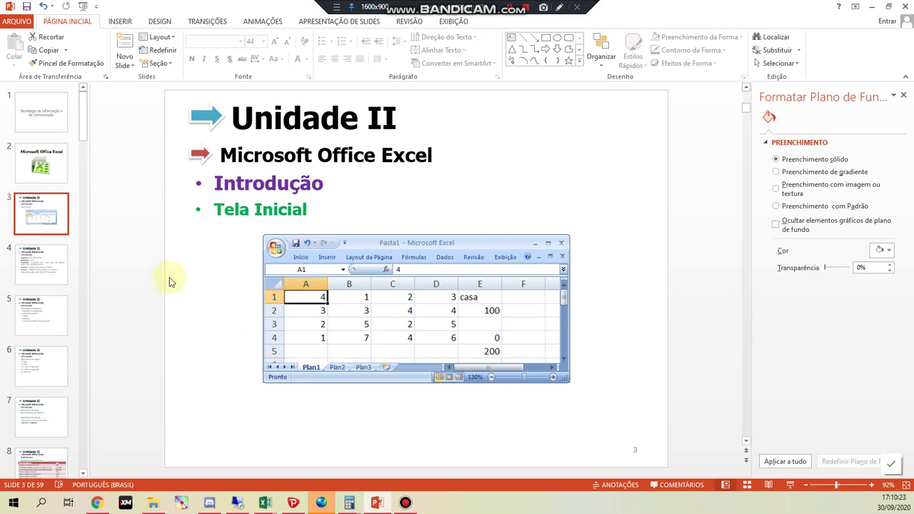
pyautogui.click(49, 270)
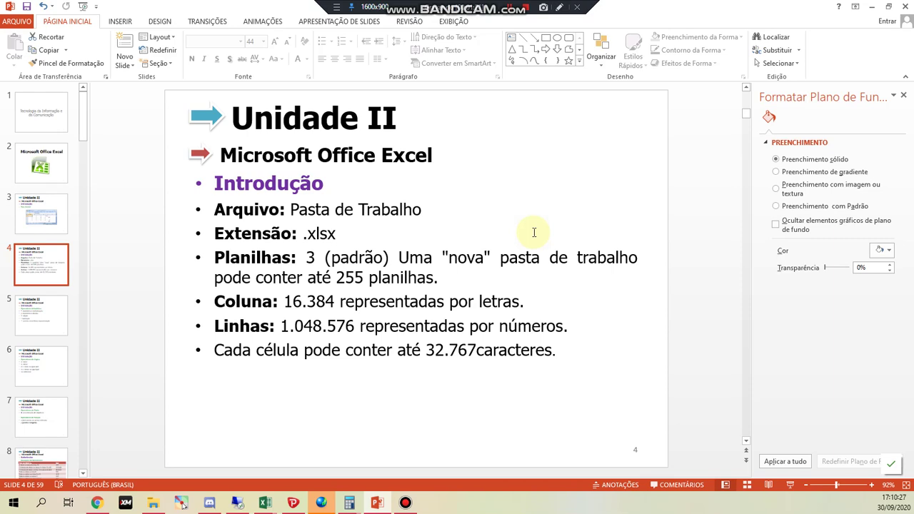
# Switch back to the blank Pasta2 workbook in Excel and close it.
pyautogui.moveTo(265, 503)
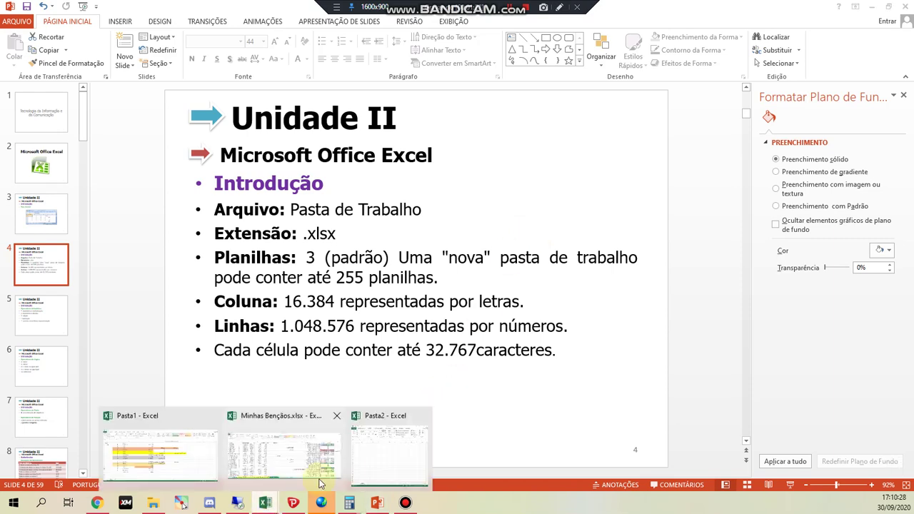
pyautogui.click(373, 459)
pyautogui.click(685, 72)
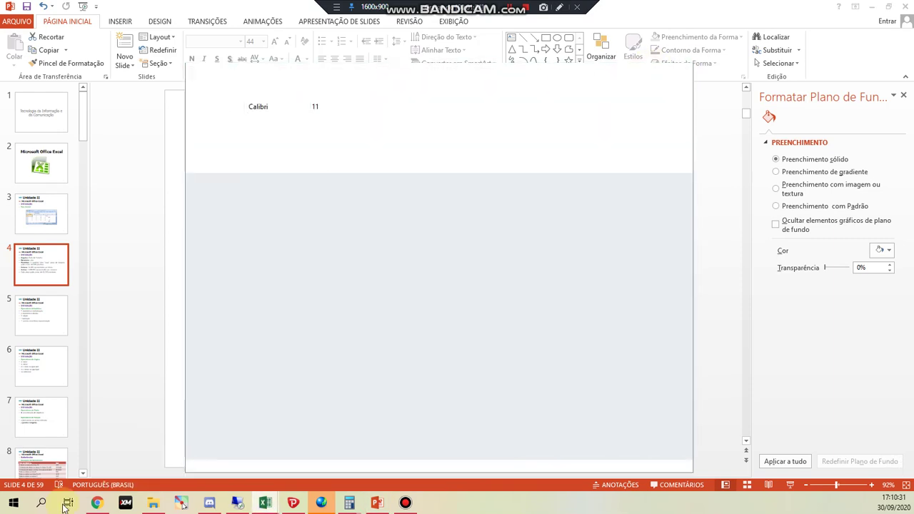
# Search Windows for "ex" and launch Excel 2013.
pyautogui.click(14, 502)
pyautogui.write('ex')
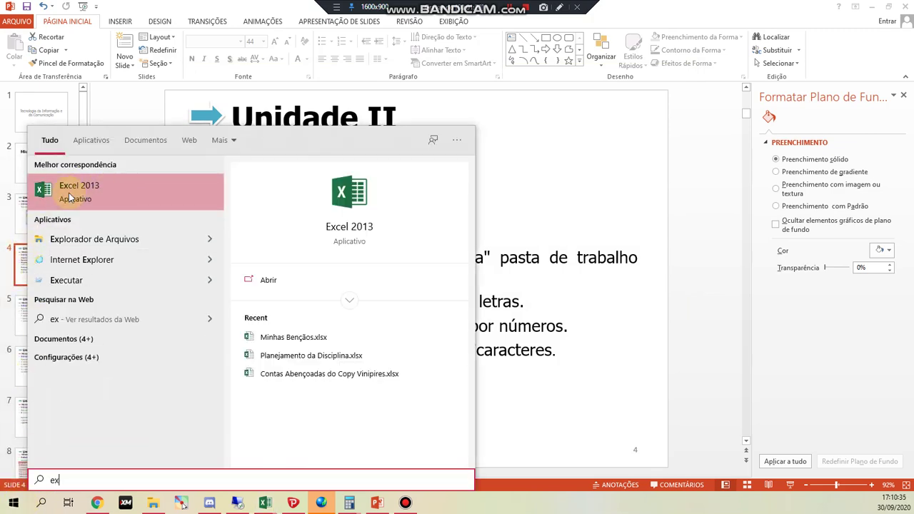
pyautogui.click(97, 200)
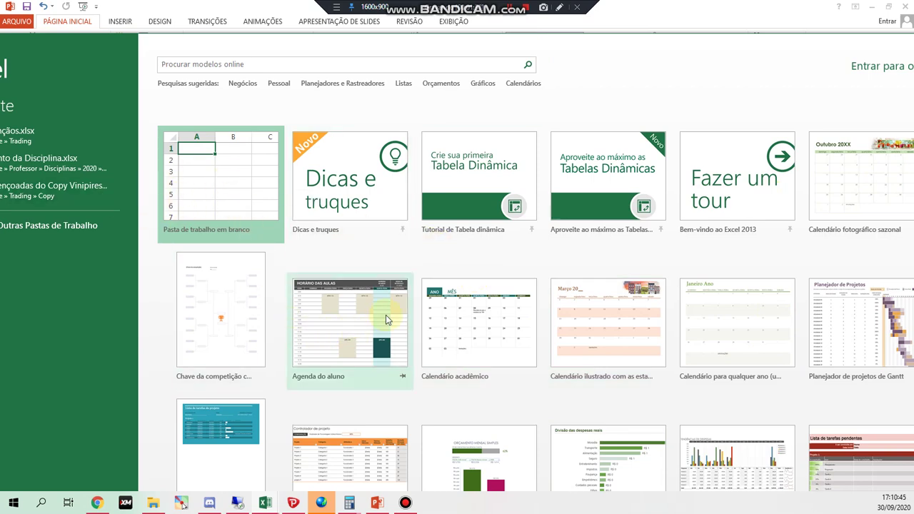
# Look through the template gallery, create a blank workbook, and reposition its window over the slide.
pyautogui.scroll(-3, 684, 346)
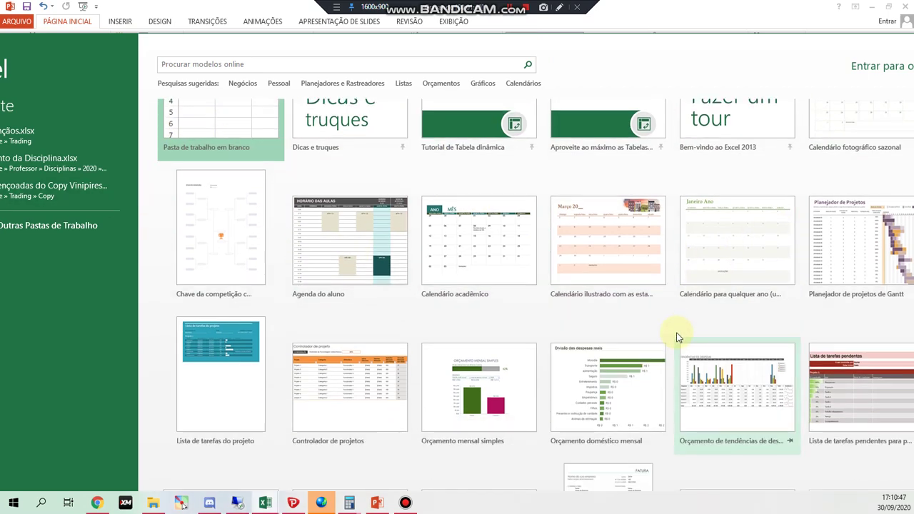
pyautogui.scroll(1, 612, 198)
pyautogui.scroll(-1, 458, 417)
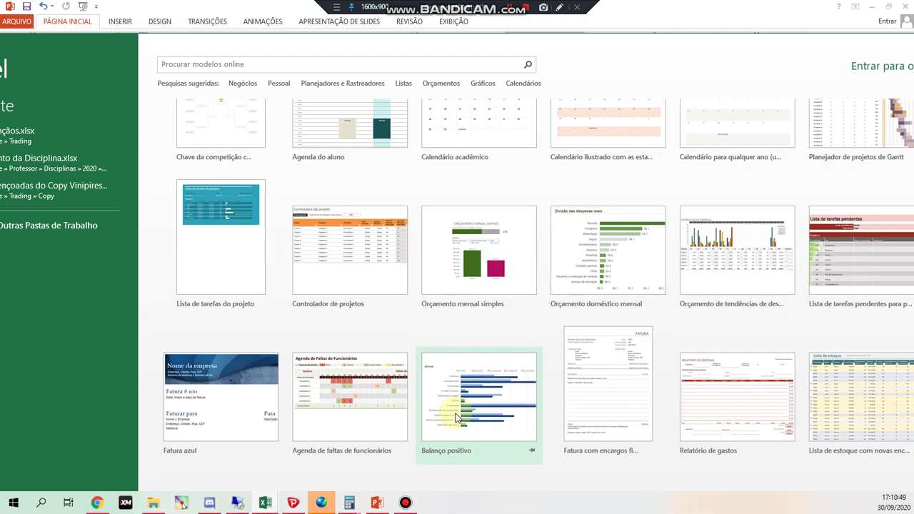
pyautogui.scroll(-2, 468, 421)
pyautogui.scroll(3, 468, 418)
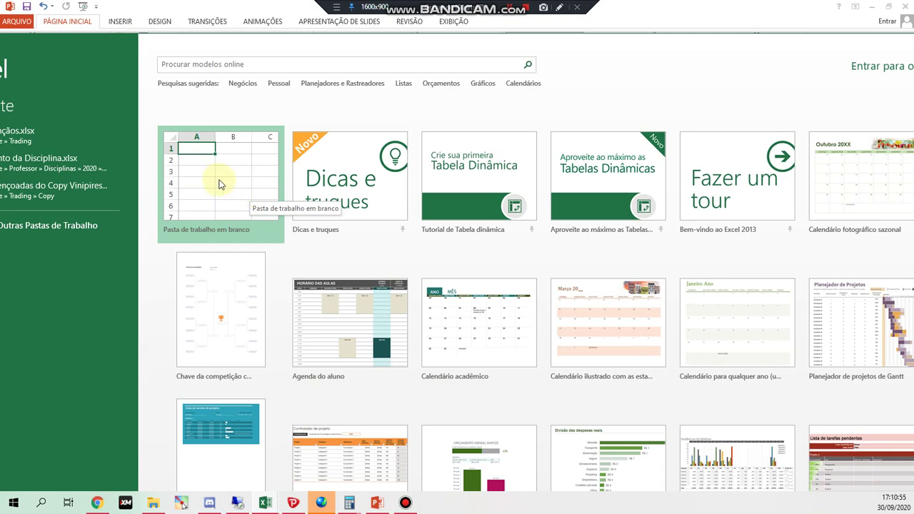
pyautogui.click(219, 180)
pyautogui.moveTo(279, 42); pyautogui.dragTo(471, 101)
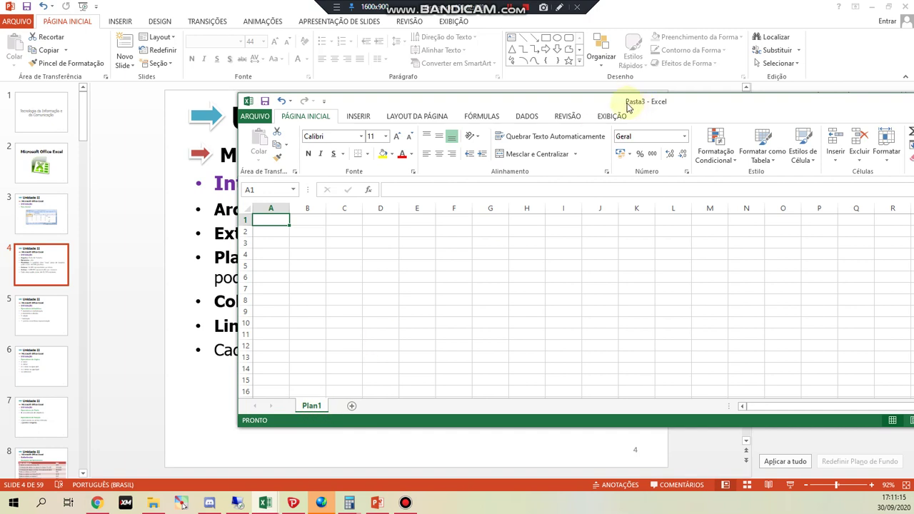
# Save the new workbook in the Documents folder as Planilha Exemplo.xlsx.
pyautogui.click(254, 123)
pyautogui.click(255, 118)
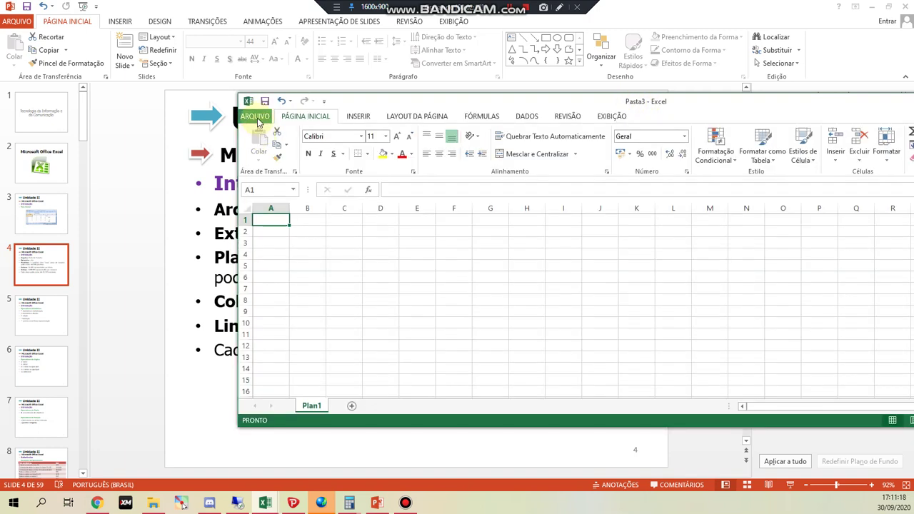
pyautogui.click(257, 119)
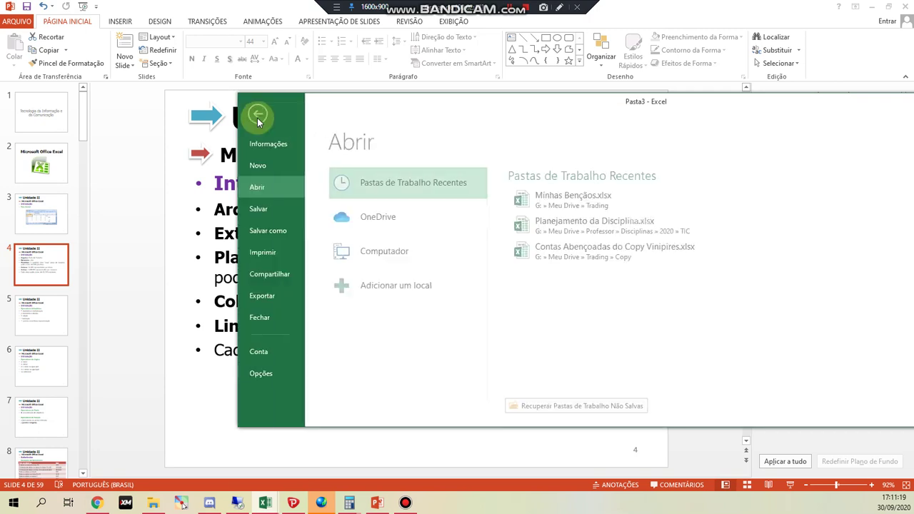
pyautogui.click(273, 234)
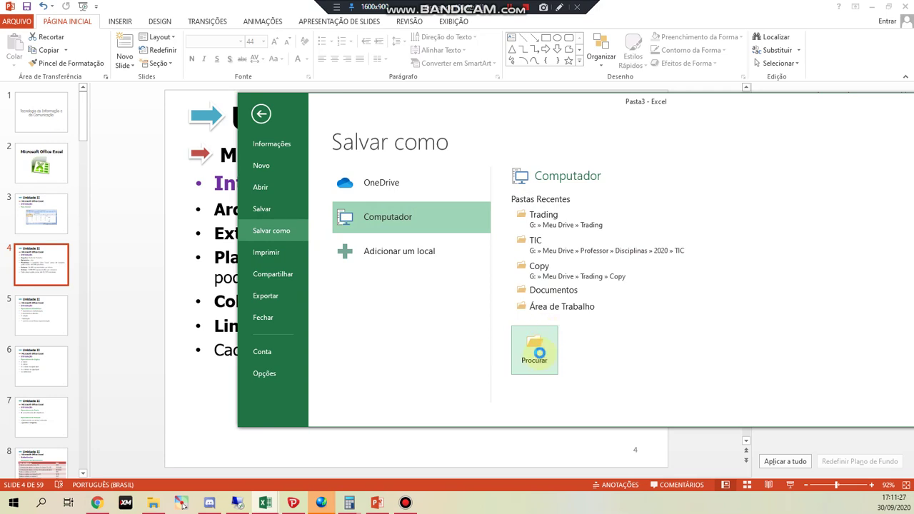
pyautogui.click(340, 358)
pyautogui.doubleClick(340, 358)
pyautogui.moveTo(481, 97); pyautogui.dragTo(559, 70)
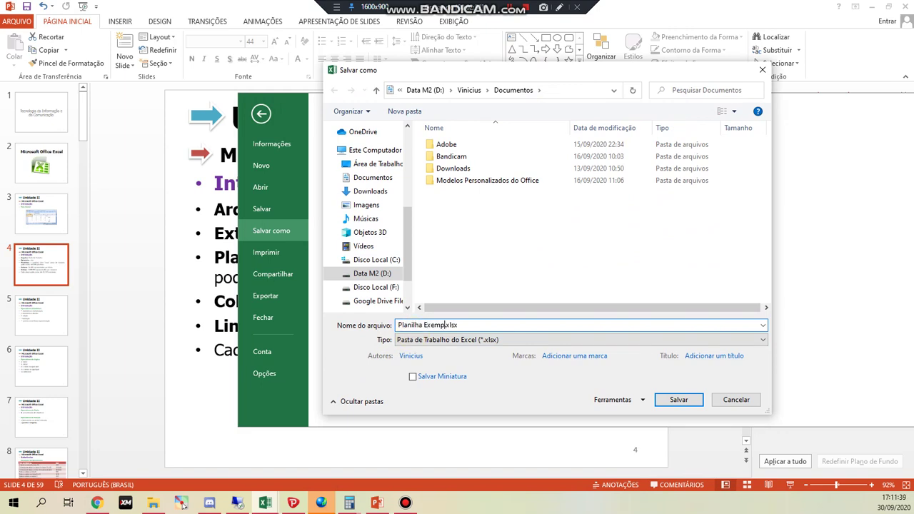
pyautogui.click(682, 401)
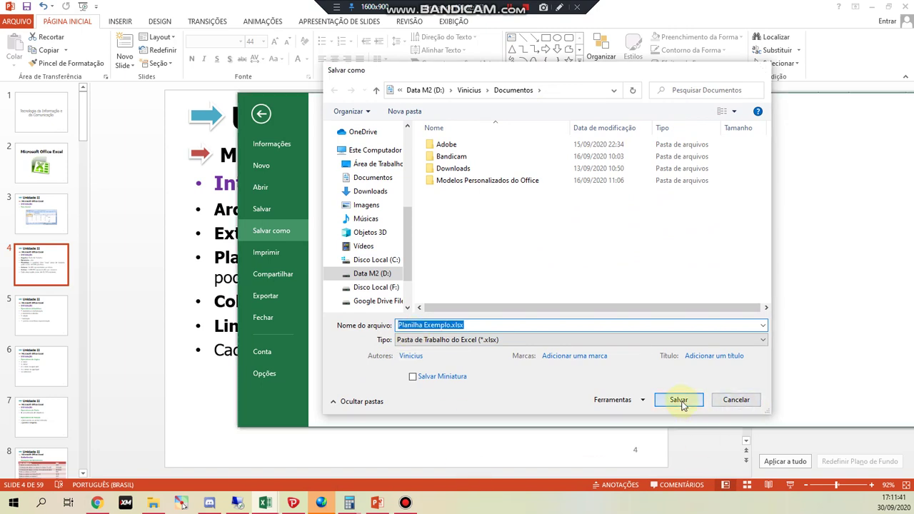
# Switch to PowerPoint to view slide 4, then return to the Planilha Exemplo.xlsx workbook in Excel.
pyautogui.click(205, 217)
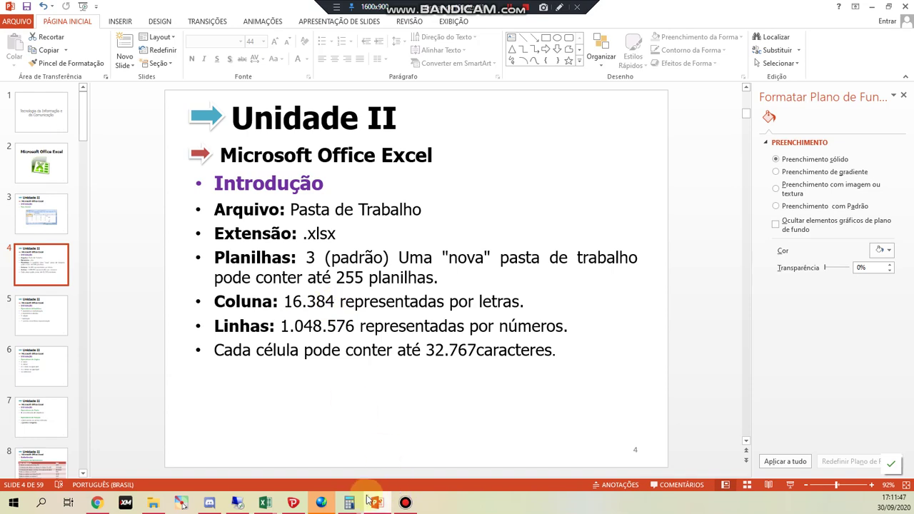
pyautogui.click(273, 506)
pyautogui.click(390, 461)
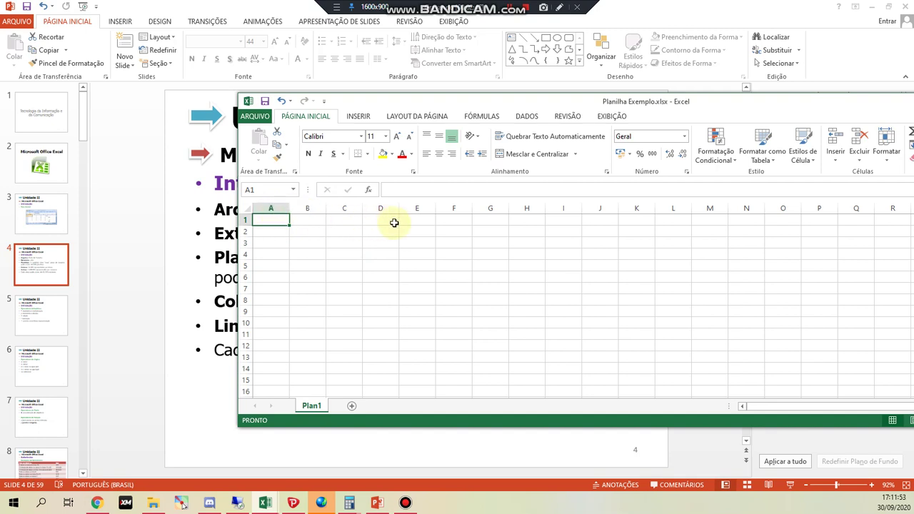
# Move the active cell along row 3 through the columns to DB3 to examine the column lettering.
pyautogui.click(566, 263)
pyautogui.press('Up')
pyautogui.press('Right')
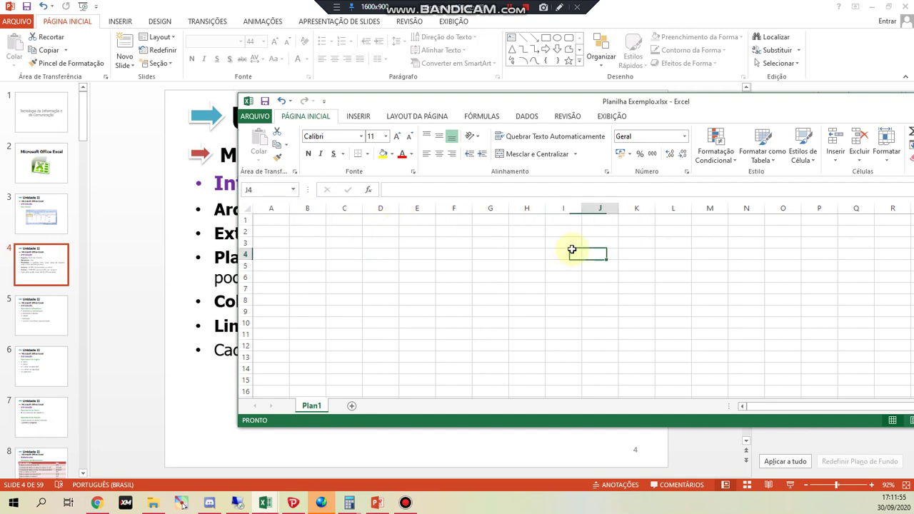
pyautogui.press('Up')
pyautogui.press('Right')
pyautogui.moveTo(678, 105); pyautogui.dragTo(479, 108)
pyautogui.press('Right')
pyautogui.press('Right')
pyautogui.press('Right')
pyautogui.press('Right')
pyautogui.press('Right')
pyautogui.press('Right')
pyautogui.press('Right')
pyautogui.press('Right')
pyautogui.press('Right')
pyautogui.press('Right')
pyautogui.press('Right')
pyautogui.press('Right')
pyautogui.press('Right')
pyautogui.press('Right')
pyautogui.press('Right')
pyautogui.press('Right')
pyautogui.press('Right')
pyautogui.press('Right')
pyautogui.press('Right')
pyautogui.press('Right')
pyautogui.press('Right')
pyautogui.press('Right')
pyautogui.press('Right')
pyautogui.press('Right')
pyautogui.press('Right')
pyautogui.press('Right')
pyautogui.press('Right')
pyautogui.press('Right')
pyautogui.press('Right')
pyautogui.press('Right')
pyautogui.press('Right')
pyautogui.press('Right')
pyautogui.press('Right')
pyautogui.press('Right')
pyautogui.press('Right')
pyautogui.press('Right')
pyautogui.press('Right')
pyautogui.press('Right')
pyautogui.press('Right')
pyautogui.press('Right')
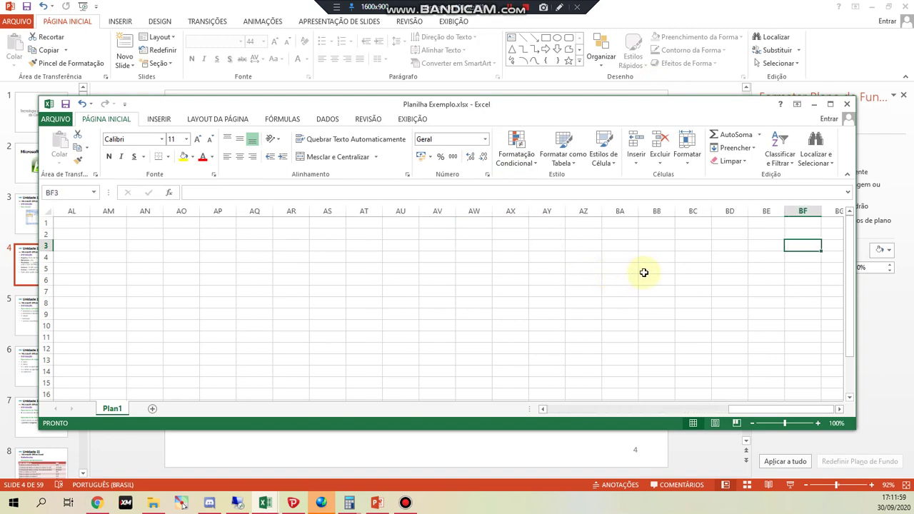
pyautogui.press('Right')
pyautogui.press('Right')
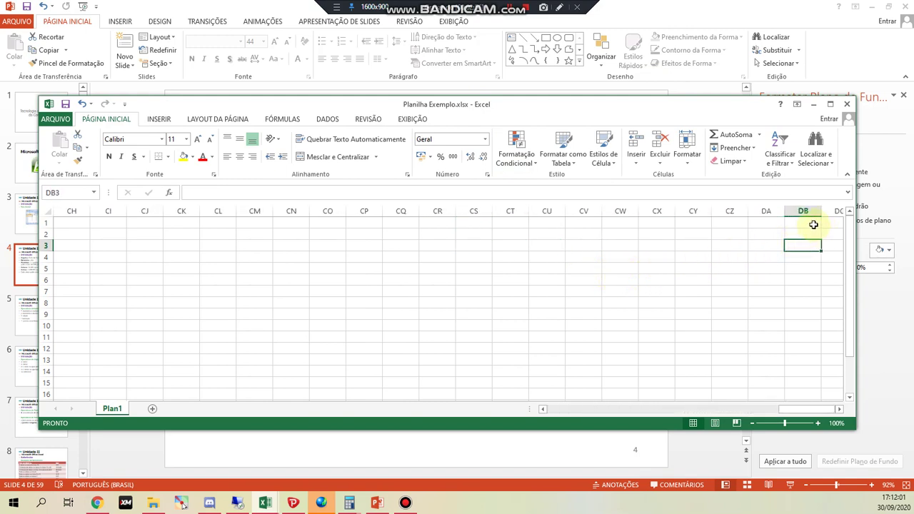
# Return to cell A3 and shift the workbook window down to check the slide's column limit, then back up over it.
pyautogui.press('Home')
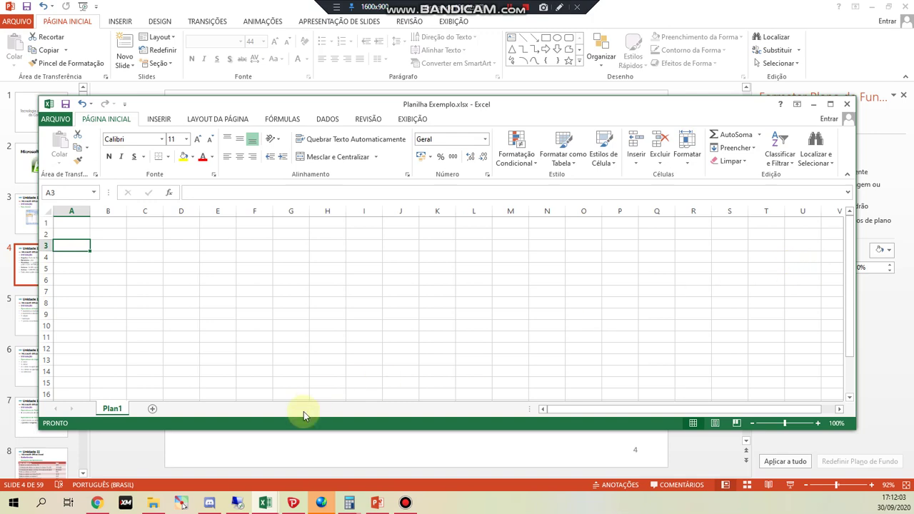
pyautogui.moveTo(472, 110); pyautogui.dragTo(570, 328)
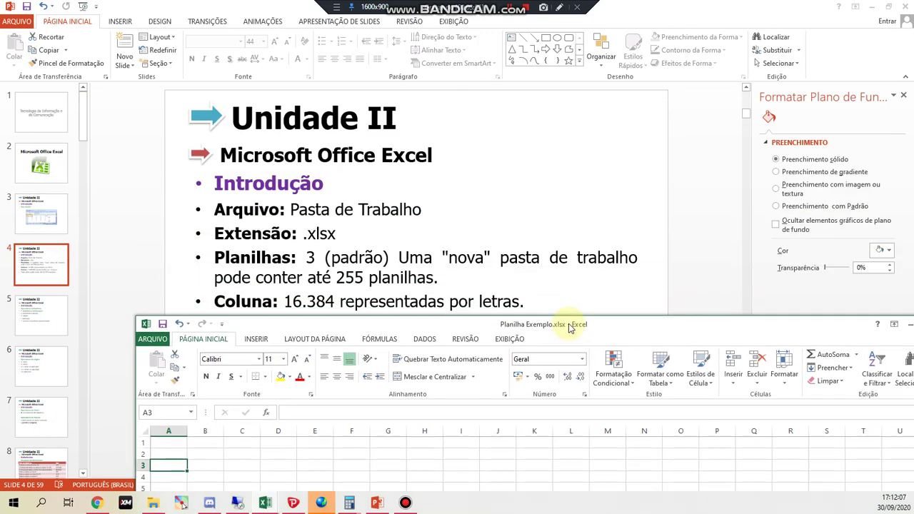
pyautogui.moveTo(569, 327); pyautogui.dragTo(564, 100)
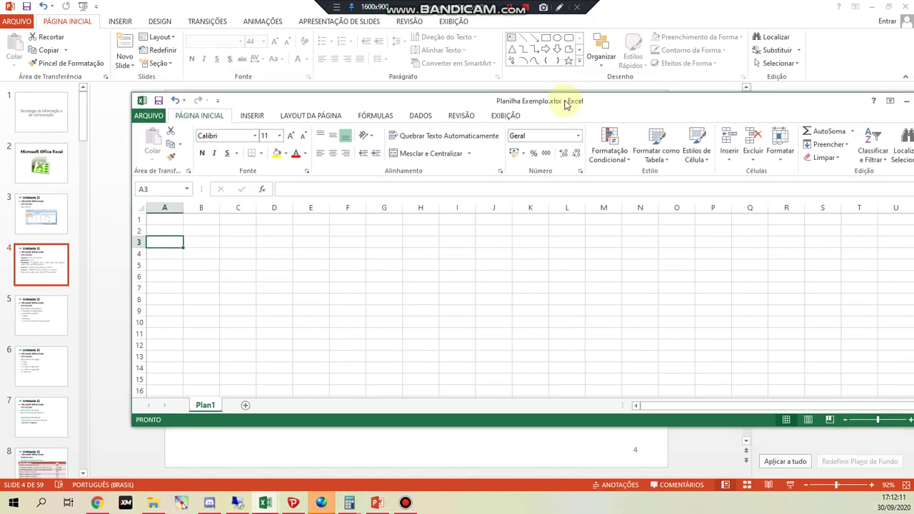
# Move the active cell down column A to A25 and examine the row numbering beyond row 300.
pyautogui.click(225, 267)
pyautogui.click(163, 229)
pyautogui.click(173, 240)
pyautogui.click(152, 264)
pyautogui.press('Down')
pyautogui.press('Down')
pyautogui.press('Down')
pyautogui.press('Down')
pyautogui.press('Down')
pyautogui.press('Down')
pyautogui.press('Down')
pyautogui.press('Down')
pyautogui.press('Down')
pyautogui.press('Down')
pyautogui.press('Down')
pyautogui.press('Down')
pyautogui.press('Down')
pyautogui.press('Down')
pyautogui.press('Down')
pyautogui.press('Down')
pyautogui.press('Down')
pyautogui.press('Down')
pyautogui.press('Down')
pyautogui.press('Down')
pyautogui.scroll(-20, 163, 328)
pyautogui.scroll(20, 176, 347)
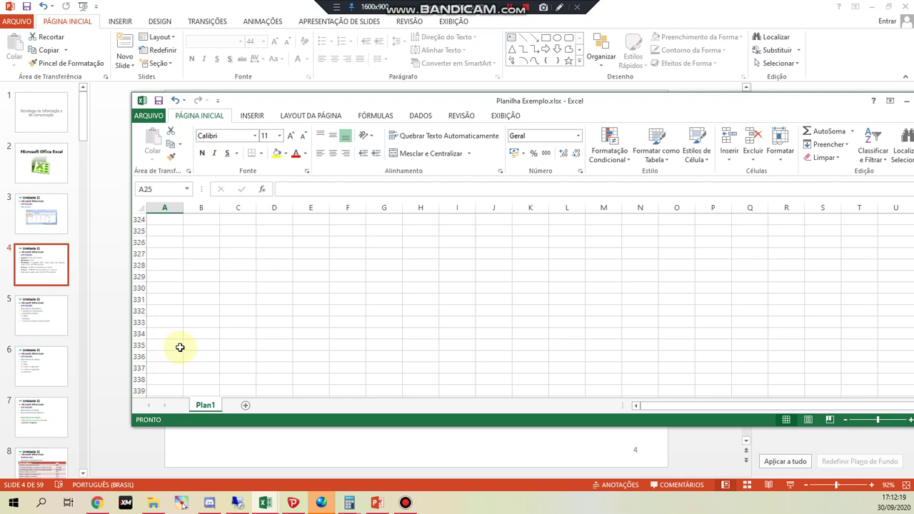
# Switch to PowerPoint and highlight the row limit 1.048.576 and the cell character limit 32.767 on slide 4.
pyautogui.click(283, 460)
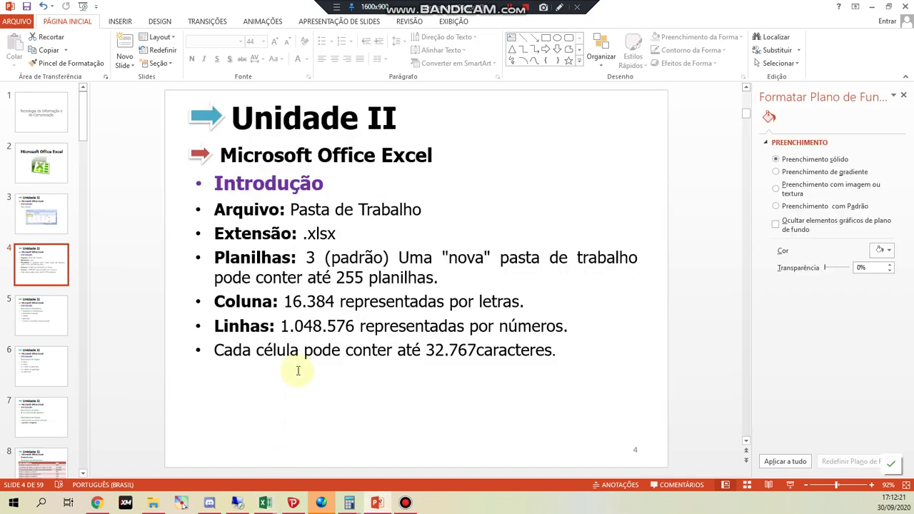
pyautogui.moveTo(282, 327); pyautogui.dragTo(367, 327)
pyautogui.click(365, 327)
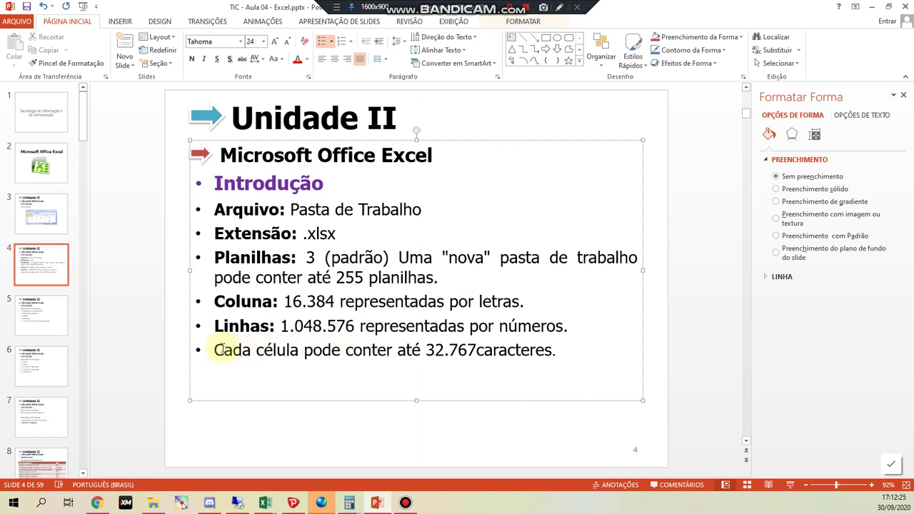
pyautogui.moveTo(426, 350); pyautogui.dragTo(475, 350)
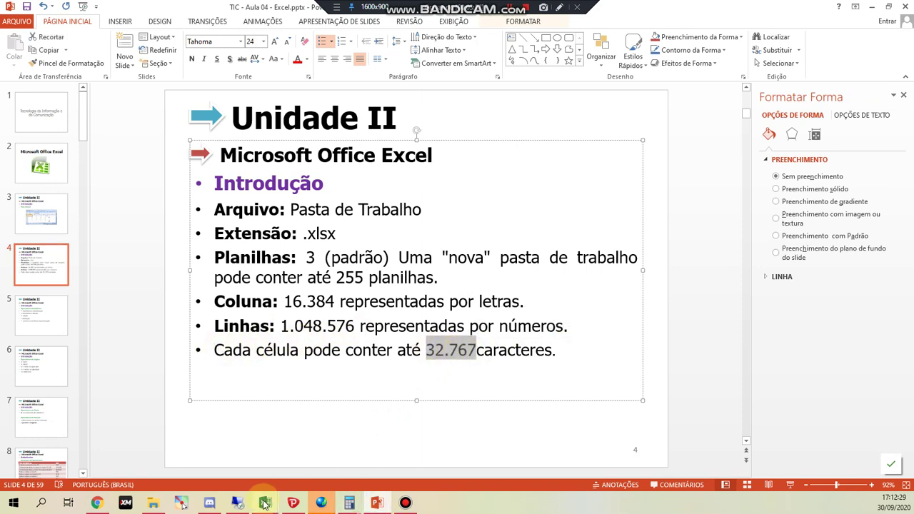
# Switch to Planilha Exemplo.xlsx in Excel, fill cell D29 with a long run of sample characters, and clear it again.
pyautogui.moveTo(265, 503)
pyautogui.click(386, 457)
pyautogui.click(268, 264)
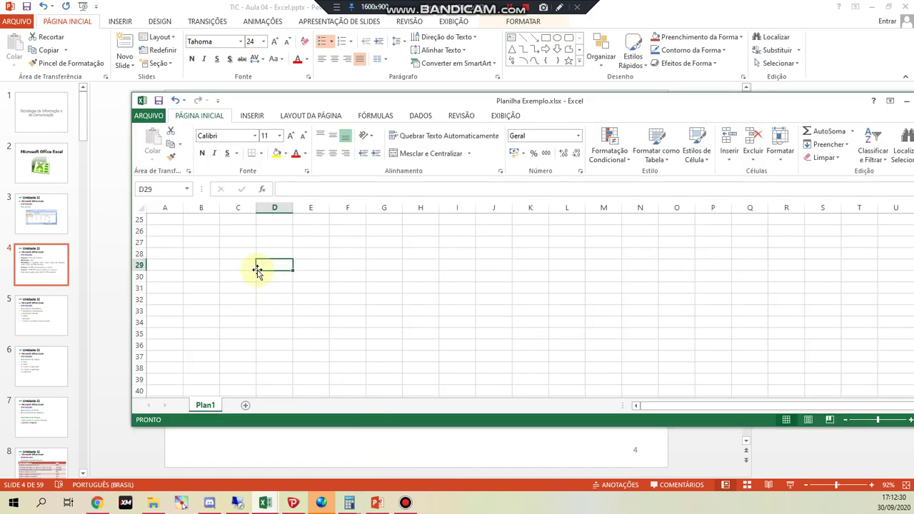
pyautogui.click(290, 190)
pyautogui.write('mnmbmbnmbnmbnmbnmbnmbnmbnm')
pyautogui.press('Return')
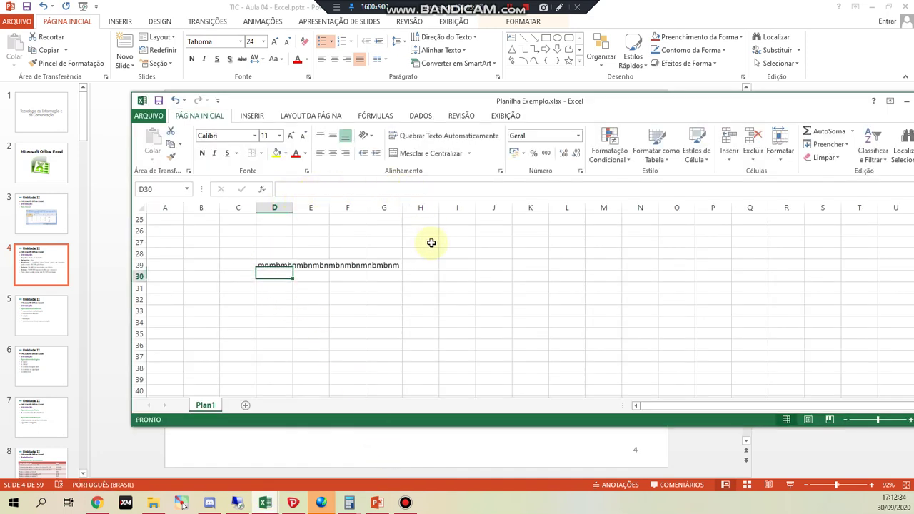
pyautogui.click(274, 266)
pyautogui.press('Delete')
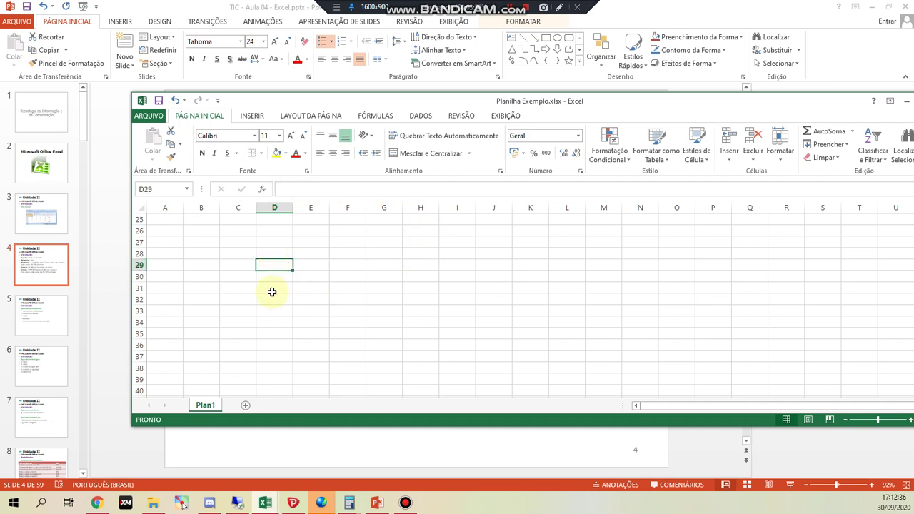
# Show slide 5 on arithmetic operators in PowerPoint, and bring back the Planilha Exemplo.xlsx window below its operator list.
pyautogui.click(119, 298)
pyautogui.click(32, 314)
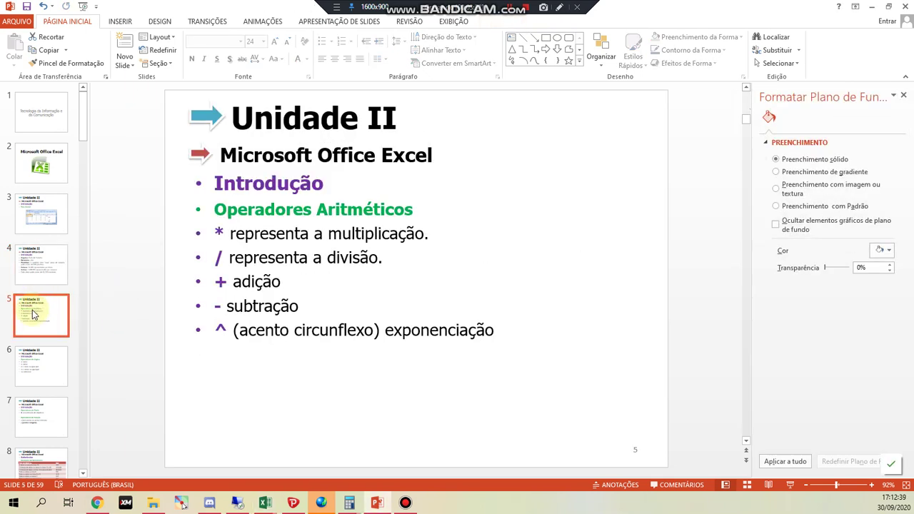
pyautogui.moveTo(265, 503)
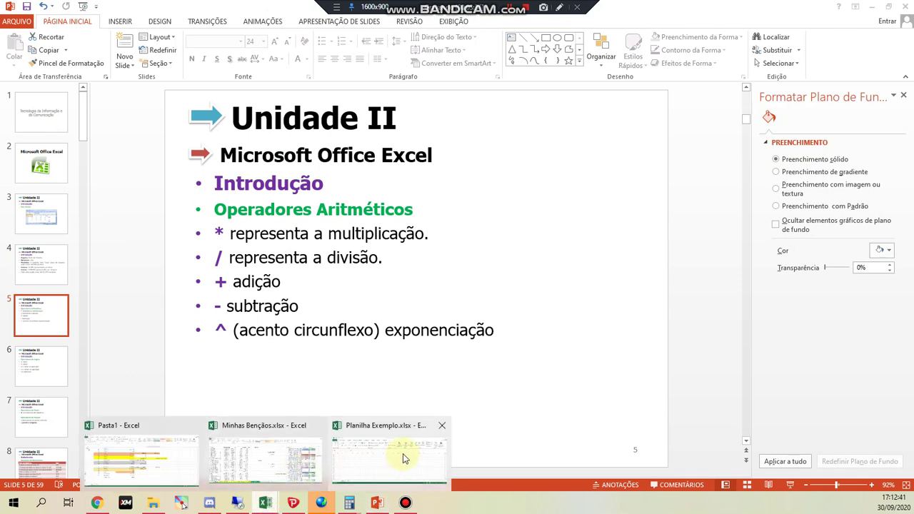
pyautogui.click(403, 458)
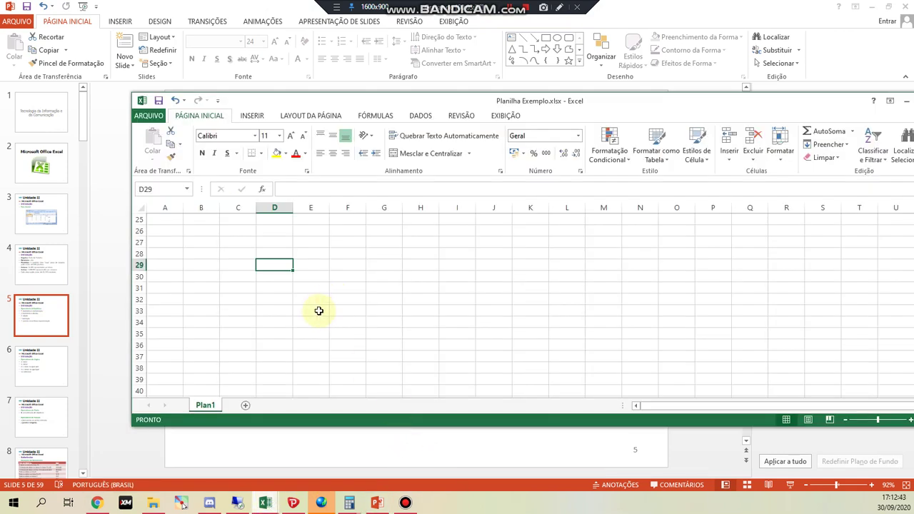
pyautogui.press('Up')
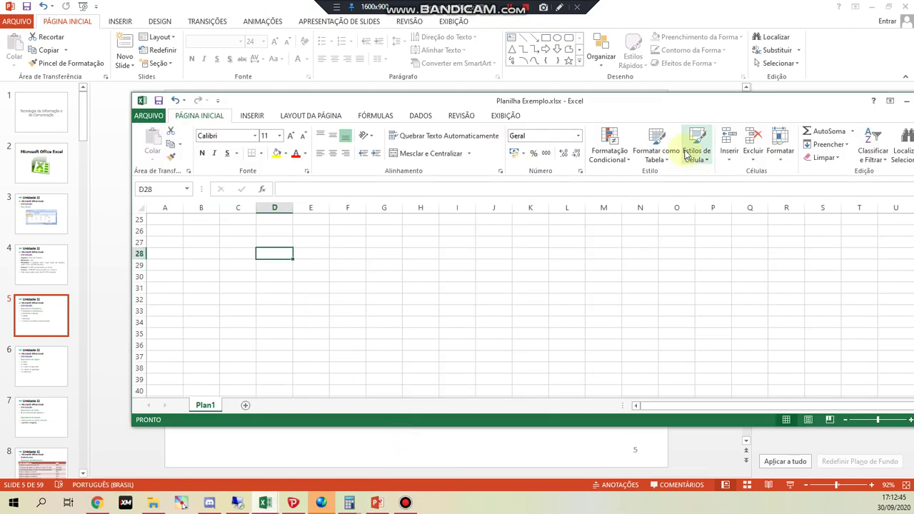
pyautogui.moveTo(507, 102); pyautogui.dragTo(489, 371)
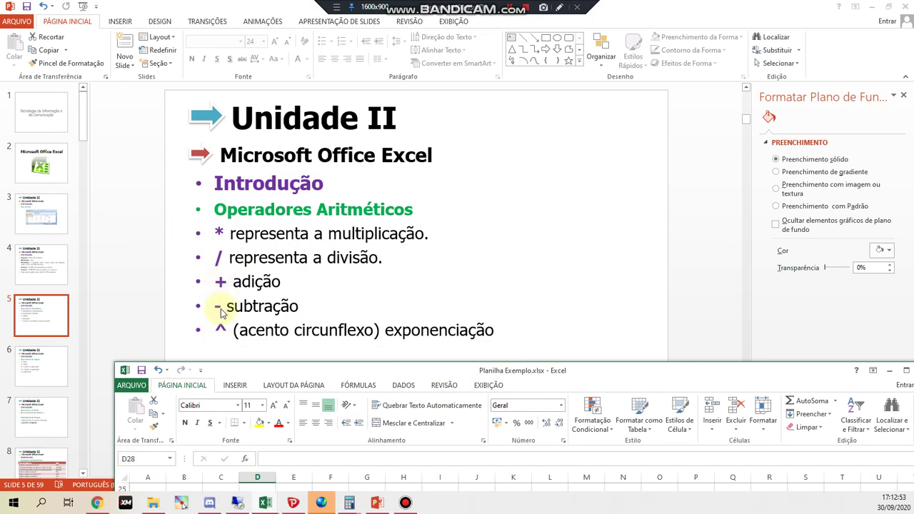
# Move the workbook window back up and enter the heading Número in cell C29.
pyautogui.moveTo(262, 376); pyautogui.dragTo(283, 156)
pyautogui.click(294, 322)
pyautogui.click(282, 289)
pyautogui.press('Left')
pyautogui.press('Right')
pyautogui.press('Left')
pyautogui.press('Left')
pyautogui.press('Left')
pyautogui.press('Right')
pyautogui.press('Down')
pyautogui.press('Down')
pyautogui.press('Right')
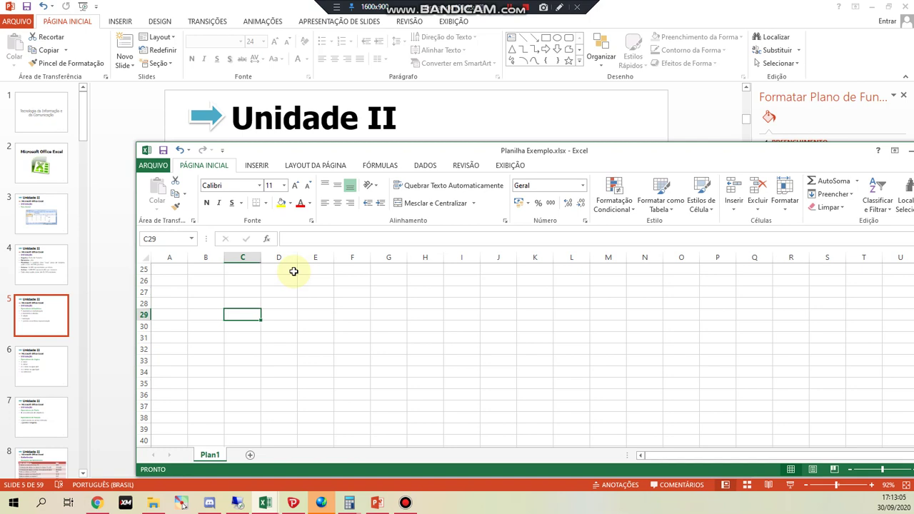
pyautogui.write('Número')
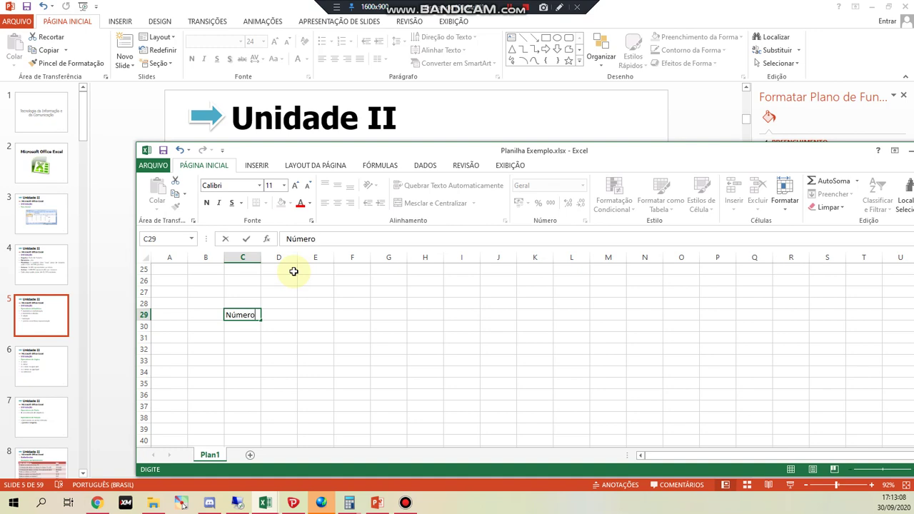
pyautogui.press('Return')
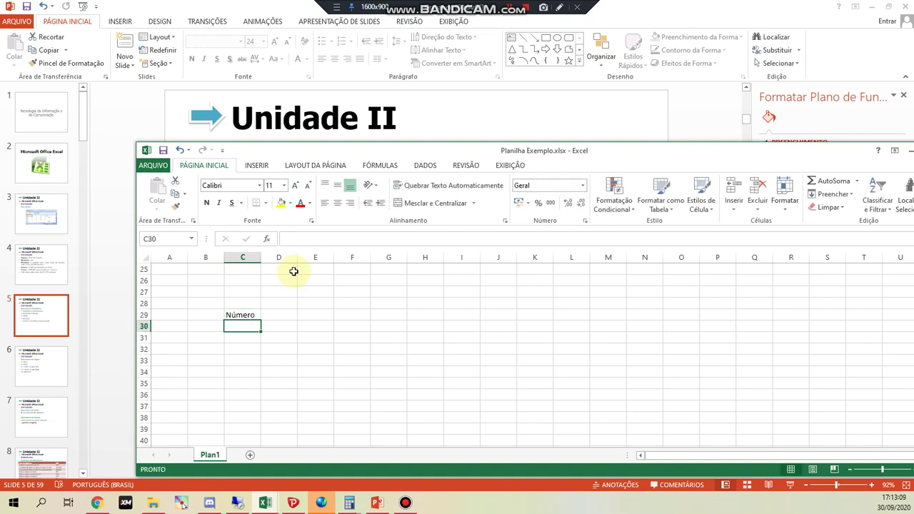
# Enter the numbers 5 in cell C30 and 7 in cell C31, under the Número heading.
pyautogui.press('Up')
pyautogui.press('Right')
pyautogui.press('Down')
pyautogui.press('Left')
pyautogui.press('Down')
pyautogui.press('Down')
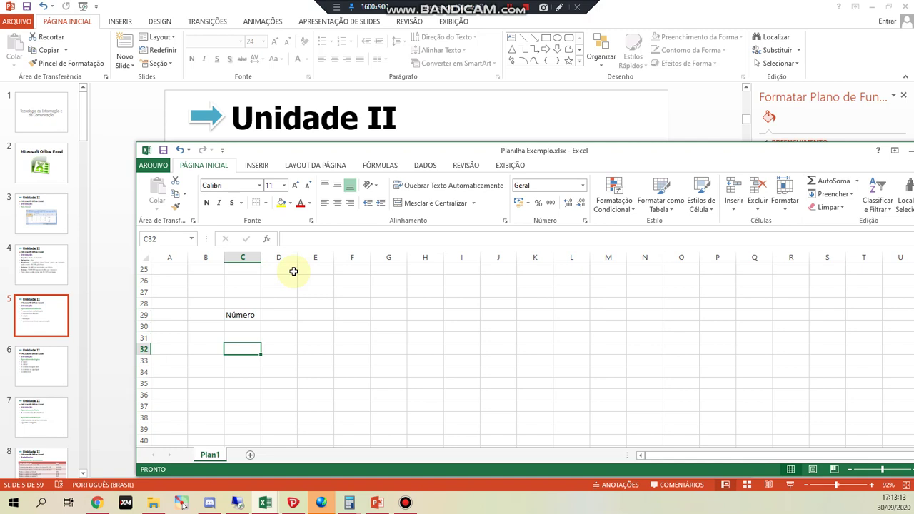
pyautogui.press('Up')
pyautogui.press('Up')
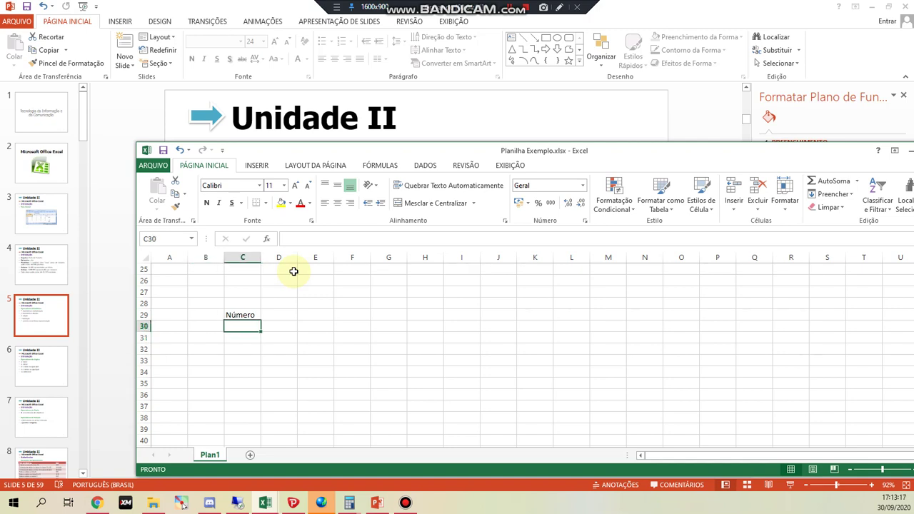
pyautogui.write('5')
pyautogui.press('Right')
pyautogui.press('Down')
pyautogui.press('Left')
pyautogui.write('7')
pyautogui.press('Return')
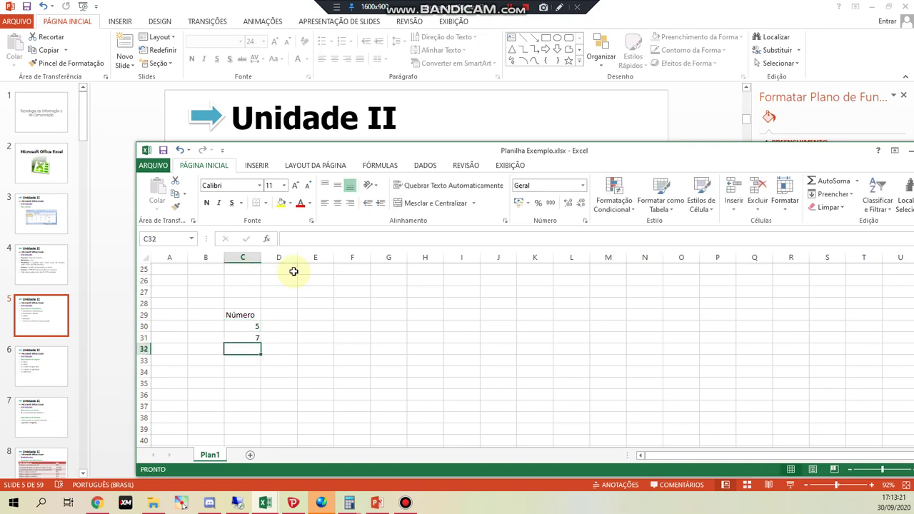
# Label the result row by entering Soma in cell B32.
pyautogui.press('Left')
pyautogui.write('Soma')
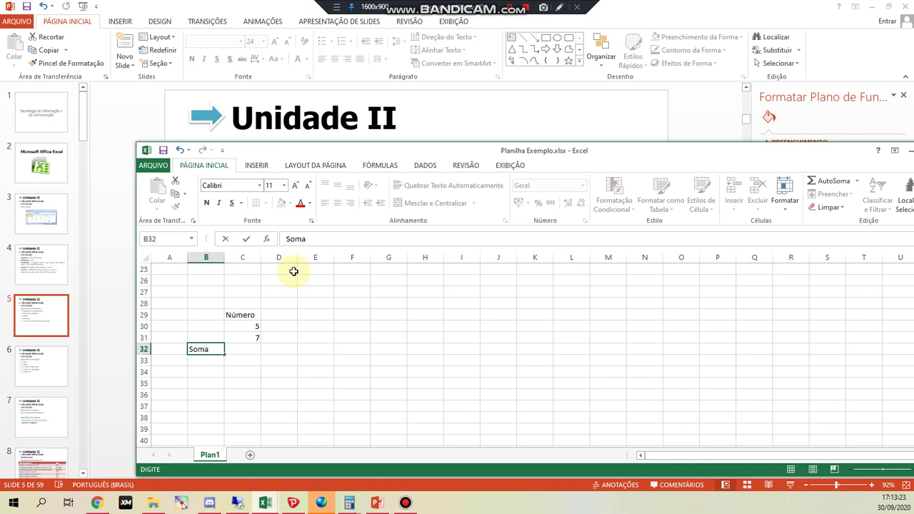
pyautogui.press('Right')
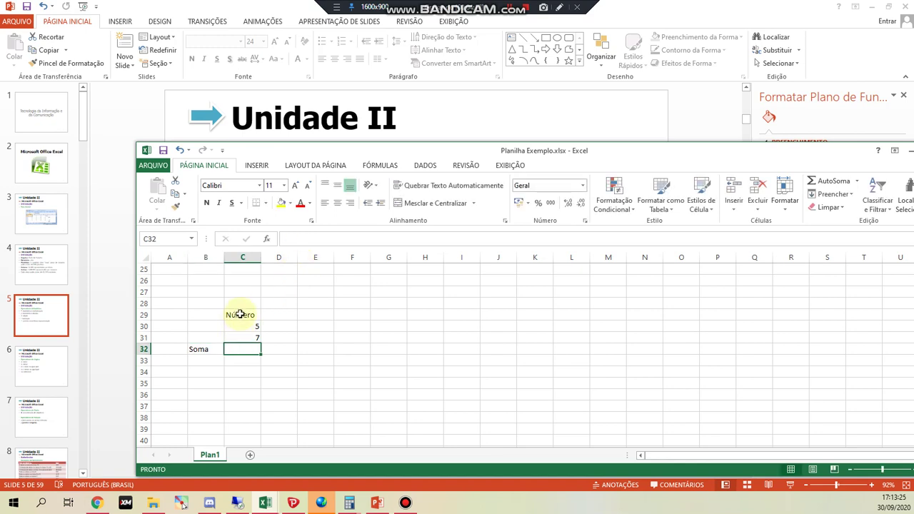
# Clear cell B32, re-enter the same label Soma, and return to cell C32 beside it.
pyautogui.click(204, 350)
pyautogui.click(251, 351)
pyautogui.click(202, 350)
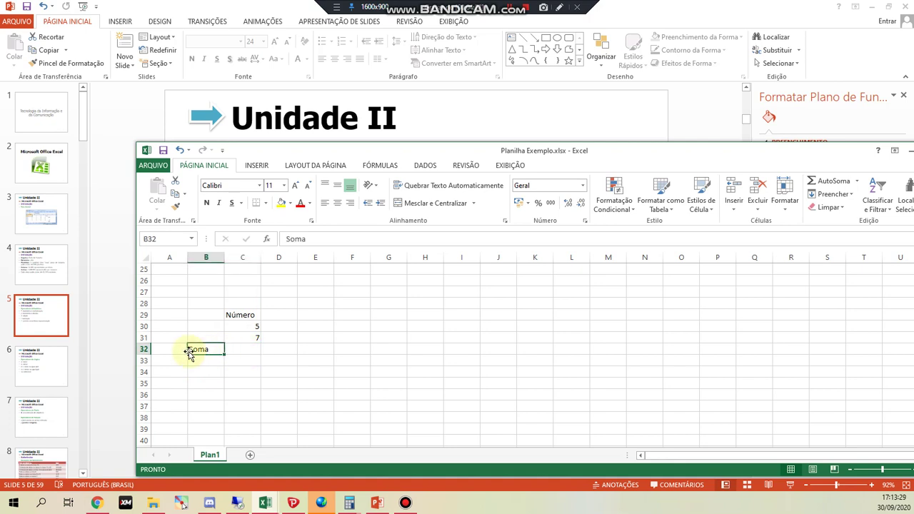
pyautogui.press('Delete')
pyautogui.write('Soma')
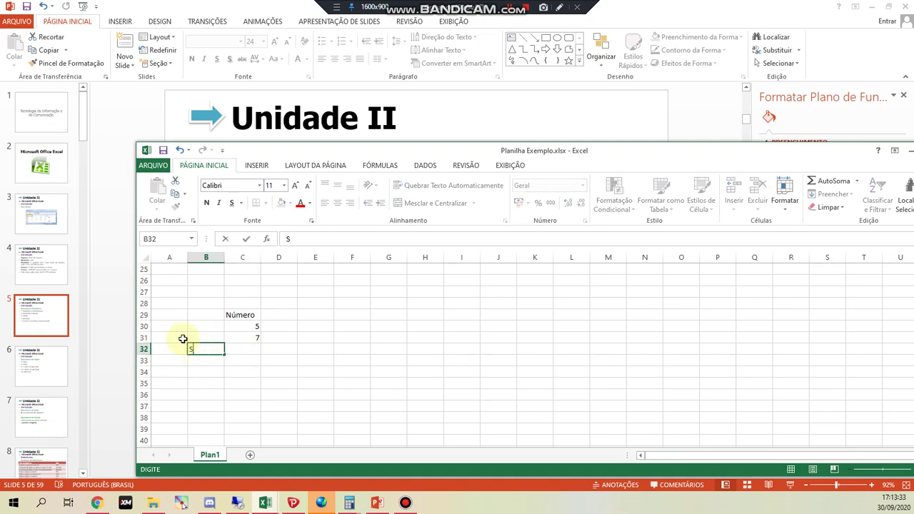
pyautogui.press('Up')
pyautogui.press('Right')
pyautogui.press('Down')
pyautogui.press('Up')
pyautogui.press('Up')
pyautogui.press('Down')
pyautogui.press('Down')
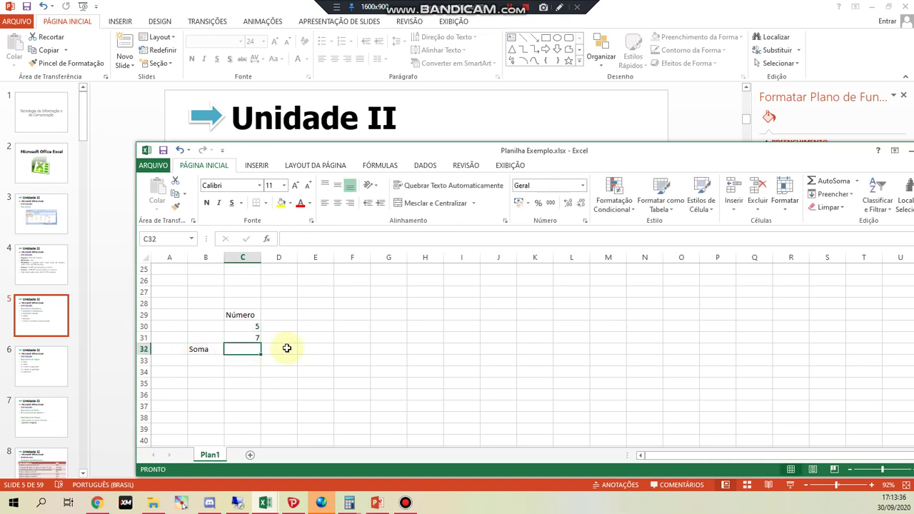
# Review the Soma label, its result cell and the two numbers, and move the workbook window aside to reveal the slide's operators.
pyautogui.click(218, 348)
pyautogui.click(251, 348)
pyautogui.click(257, 327)
pyautogui.click(255, 339)
pyautogui.click(255, 329)
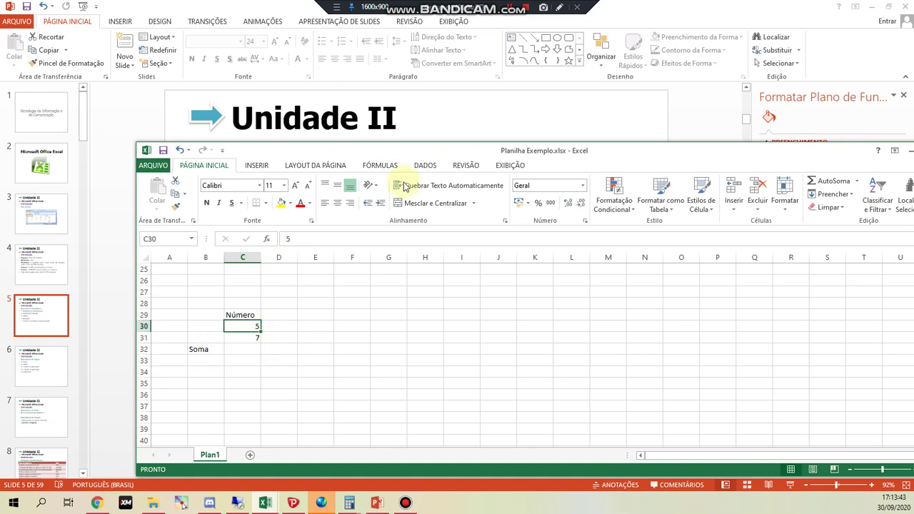
pyautogui.moveTo(407, 151); pyautogui.dragTo(638, 114)
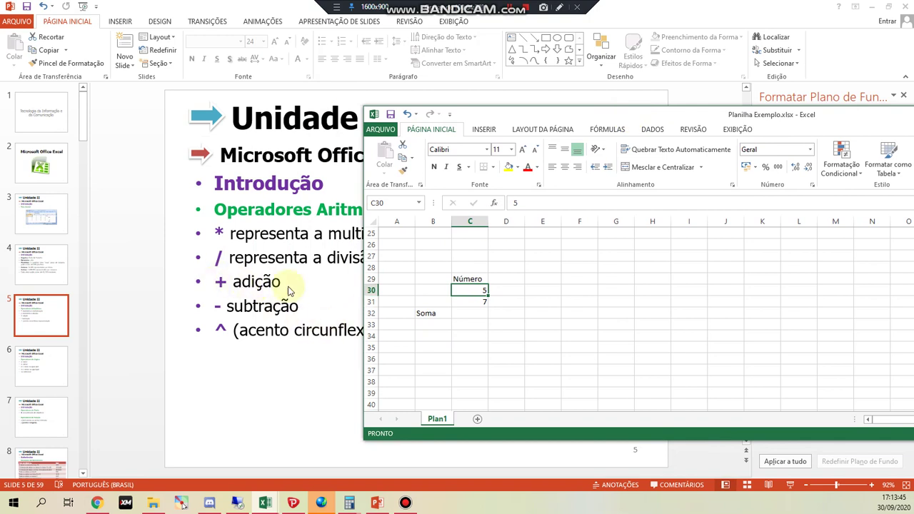
# Add the two numbers with the formula =5+7 in cell C32, beside the Soma label.
pyautogui.click(475, 315)
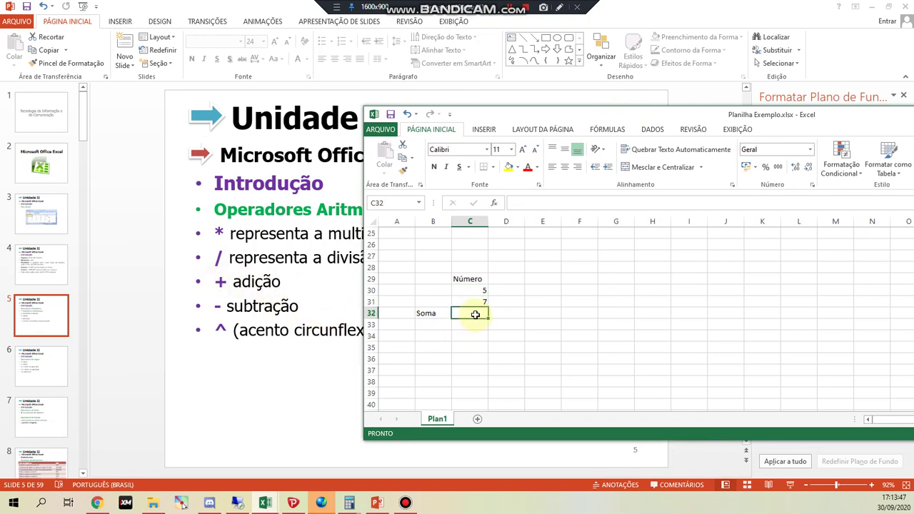
pyautogui.write('=')
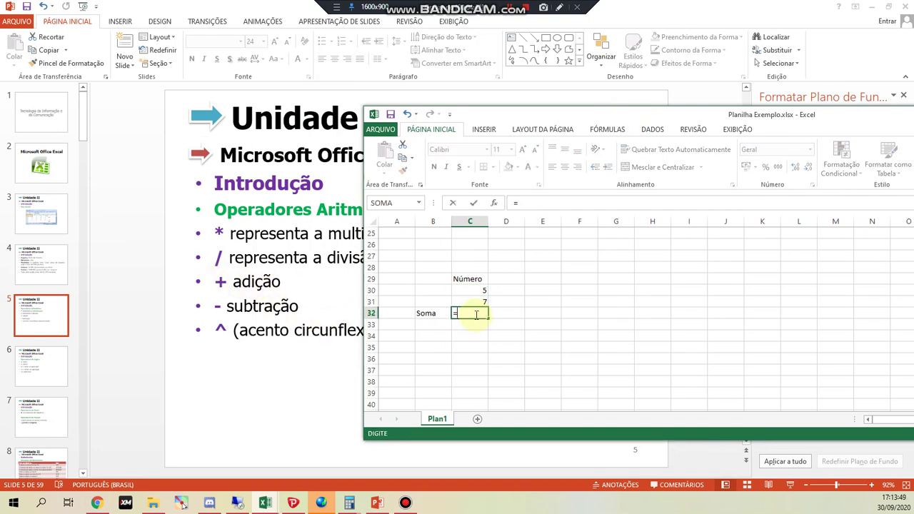
pyautogui.write('C30+C31')
pyautogui.press('Return')
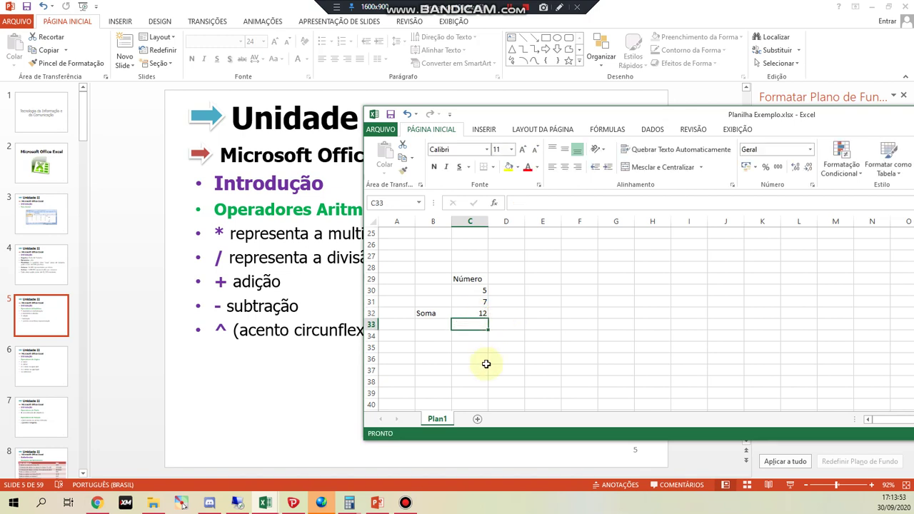
# Replace the formula in cell C32 with 5+7, without the equals sign.
pyautogui.click(467, 312)
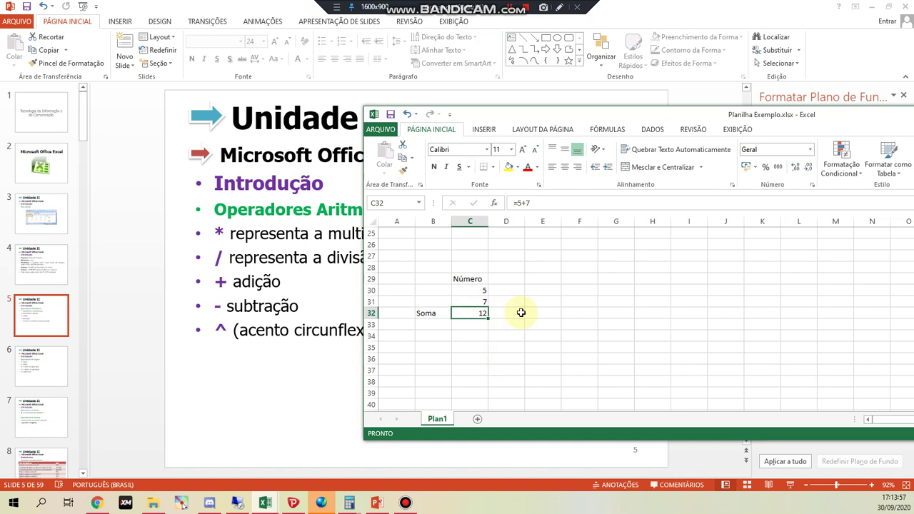
pyautogui.press('BackSpace')
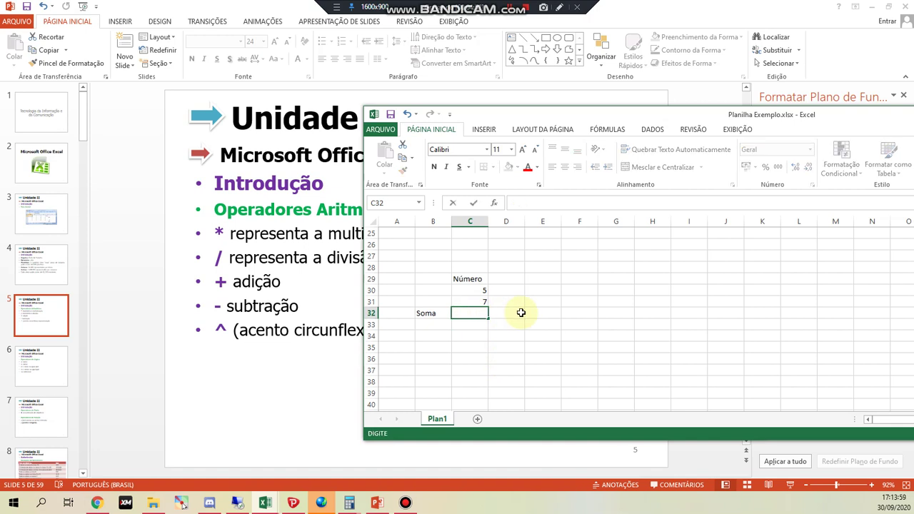
pyautogui.write('=')
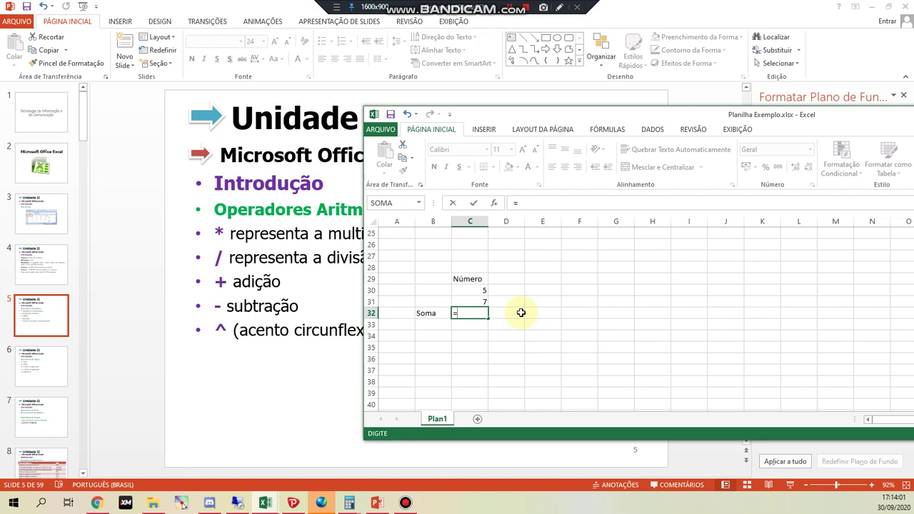
pyautogui.press('BackSpace')
pyautogui.write('=')
pyautogui.press('BackSpace')
pyautogui.write('5+7')
pyautogui.press('Return')
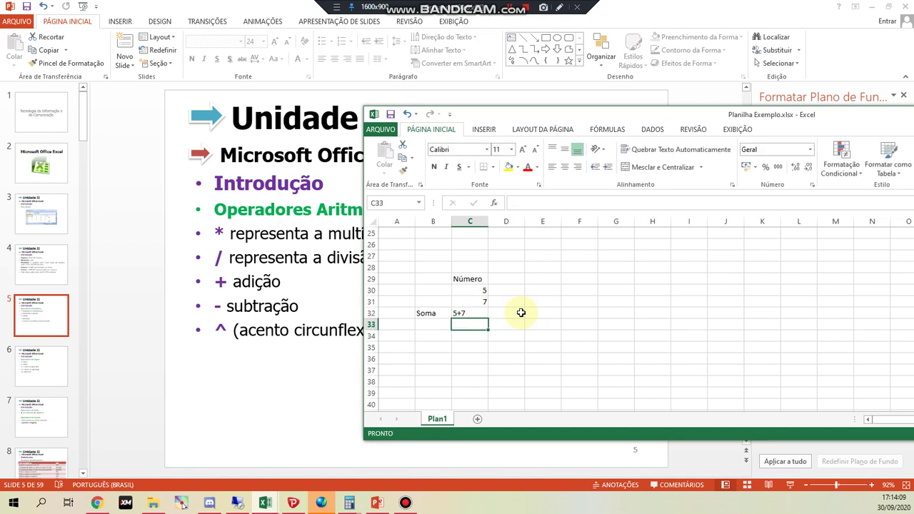
# Re-enter the sum in C32 as =5+7, clear that cell, and go to B33.
pyautogui.click(461, 313)
pyautogui.write('=5+7')
pyautogui.press('Return')
pyautogui.click(462, 316)
pyautogui.press('BackSpace')
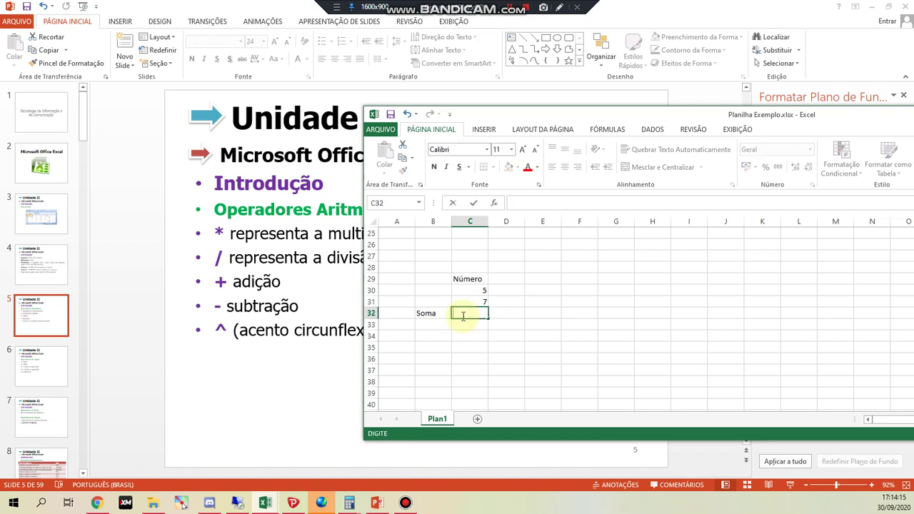
pyautogui.press('Return')
pyautogui.press('Left')
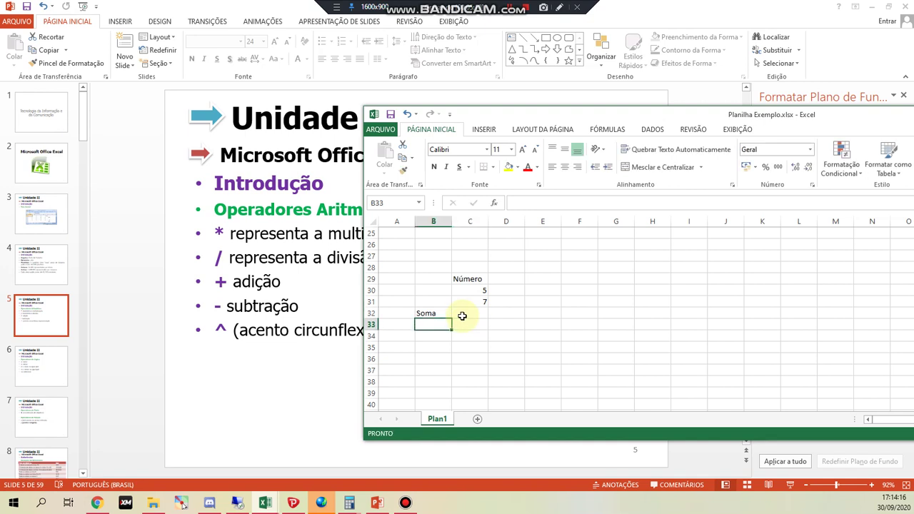
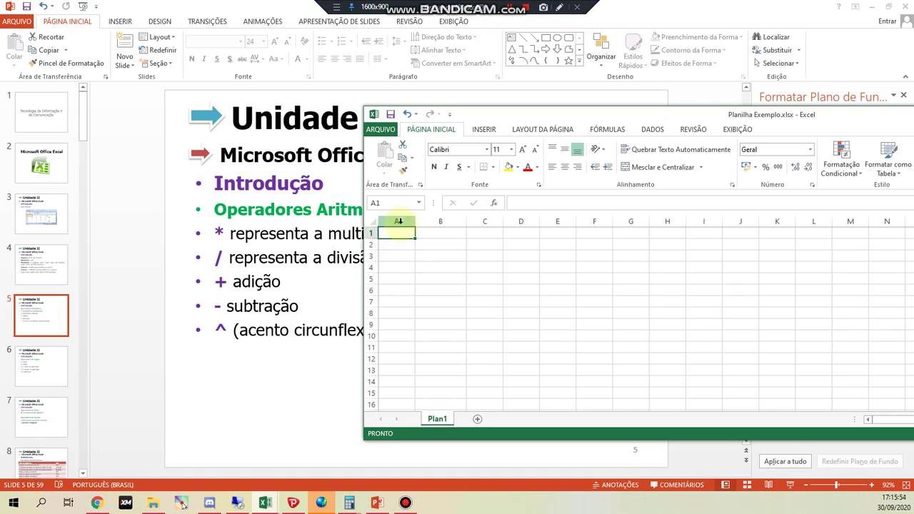
# Search Windows for poi and launch the pointer tool, select cell A1 in the workbook, and start the tool.
pyautogui.click(13, 503)
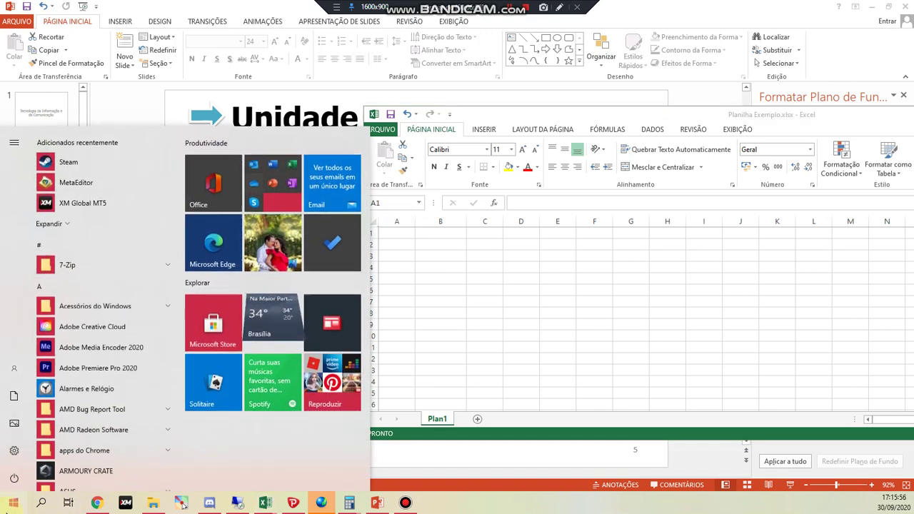
pyautogui.write('poi')
pyautogui.press('Return')
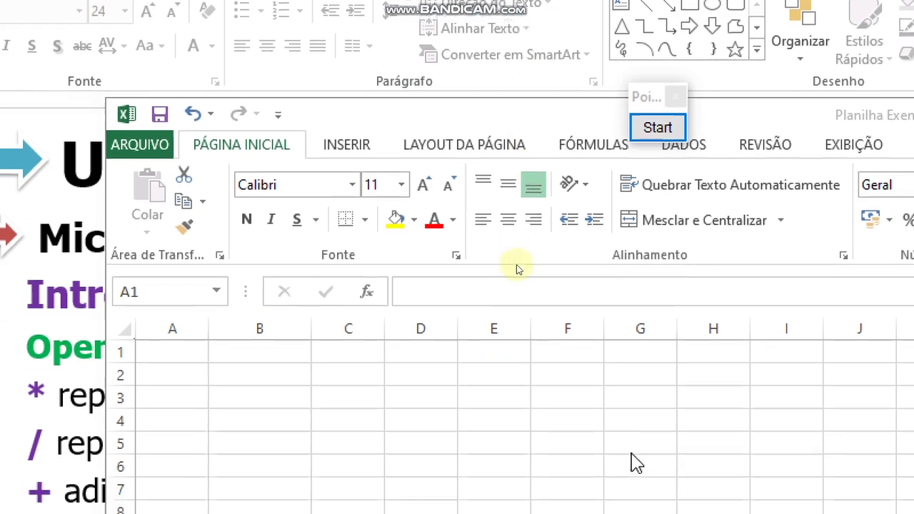
pyautogui.click(222, 353)
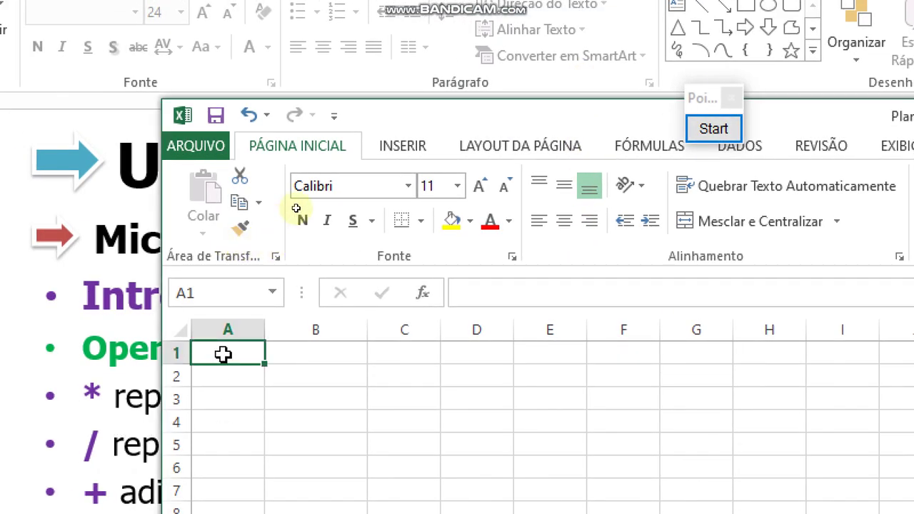
pyautogui.click(715, 129)
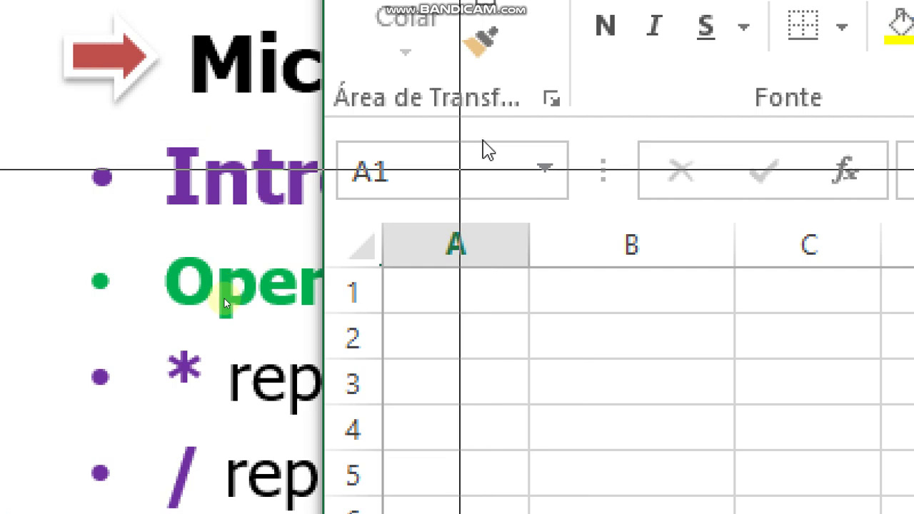
# Mark the column A and row 1 headers with the pointer tool's drawing mode, and finish drawing.
pyautogui.moveTo(360, 209); pyautogui.dragTo(579, 269)
pyautogui.moveTo(312, 251); pyautogui.dragTo(402, 330)
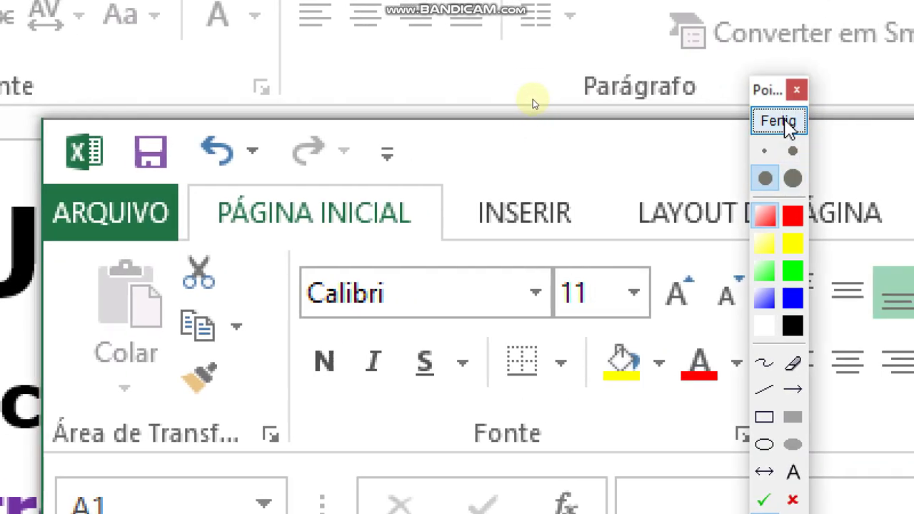
pyautogui.click(780, 122)
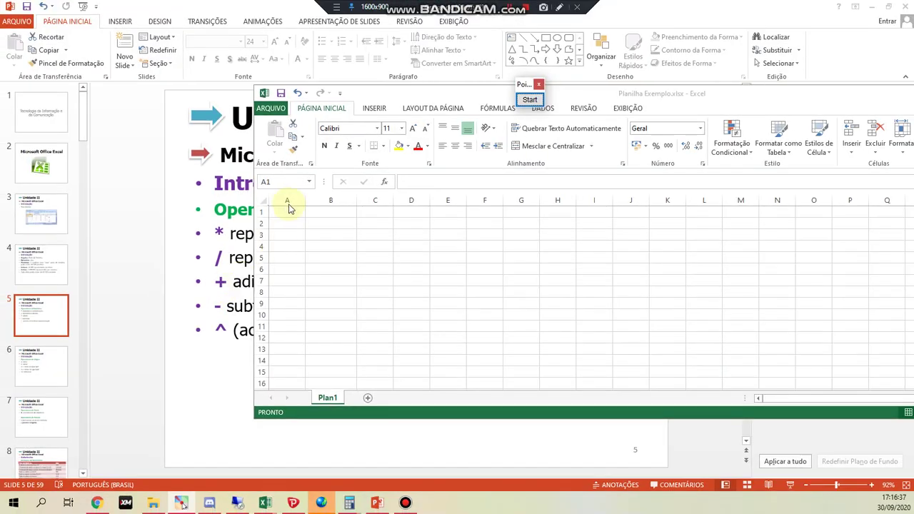
# Select cells A1, A2, D4 and E11 one after another to show how column letters and row numbers form references.
pyautogui.click(284, 210)
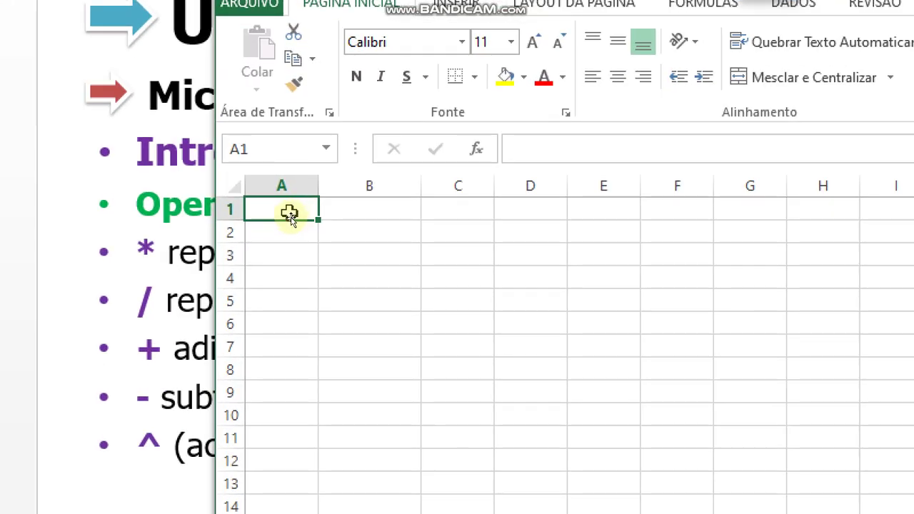
pyautogui.click(280, 230)
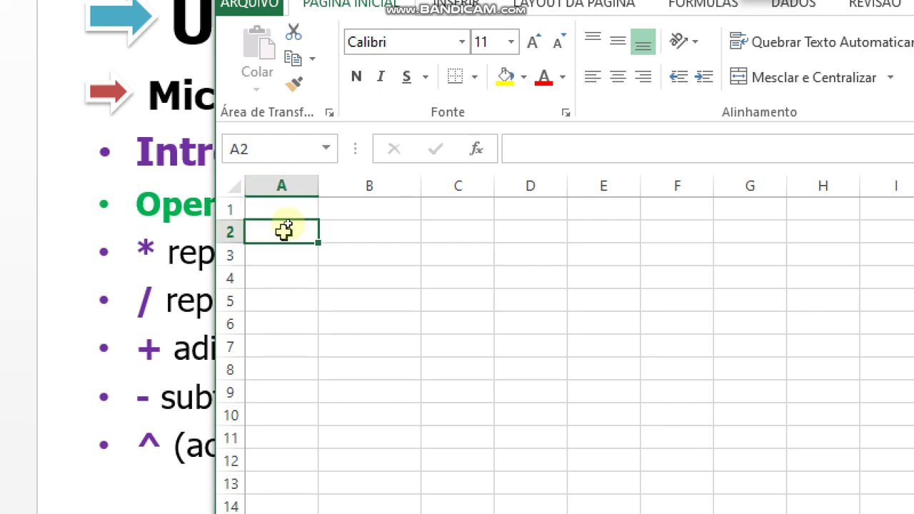
pyautogui.click(536, 277)
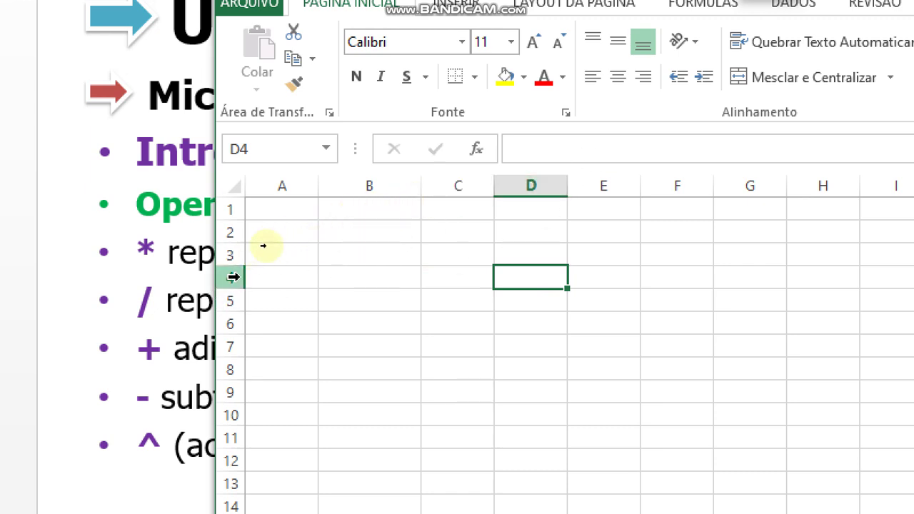
pyautogui.click(632, 439)
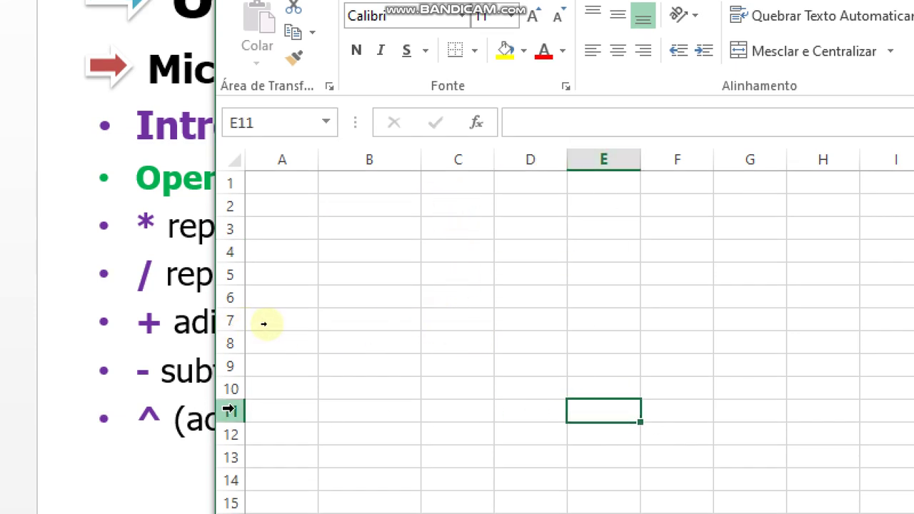
pyautogui.scroll(-4, 447, 382)
pyautogui.scroll(4, 463, 371)
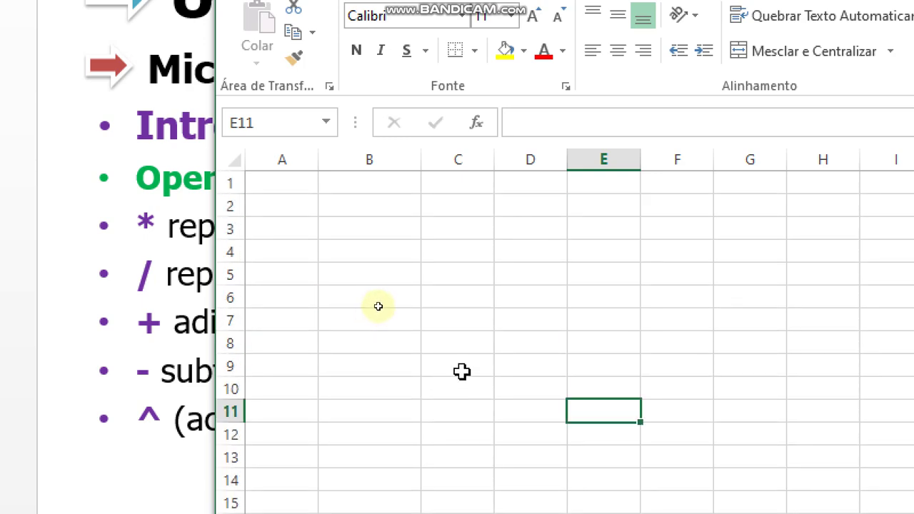
# Go to the Número table and inspect the Soma formula in C32 and the input values in C30 and C31.
pyautogui.scroll(-6, 633, 422)
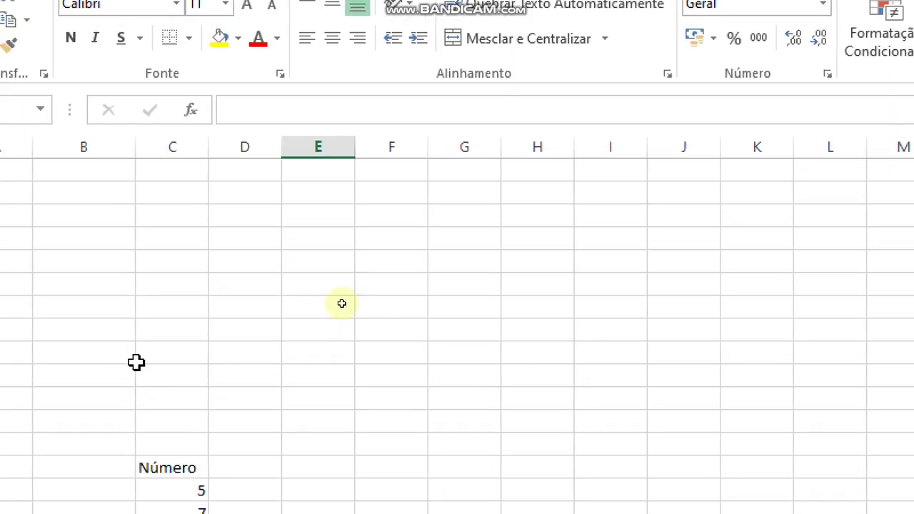
pyautogui.scroll(-3, 341, 294)
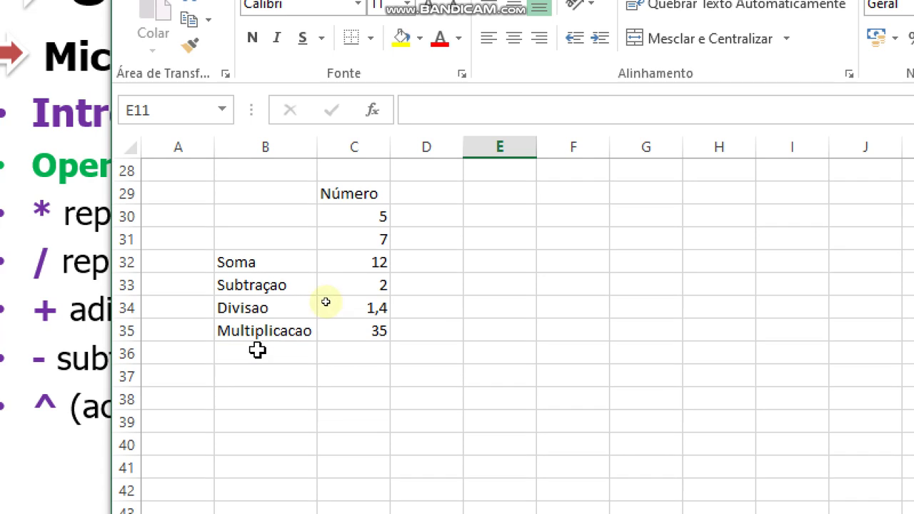
pyautogui.click(275, 247)
pyautogui.click(370, 260)
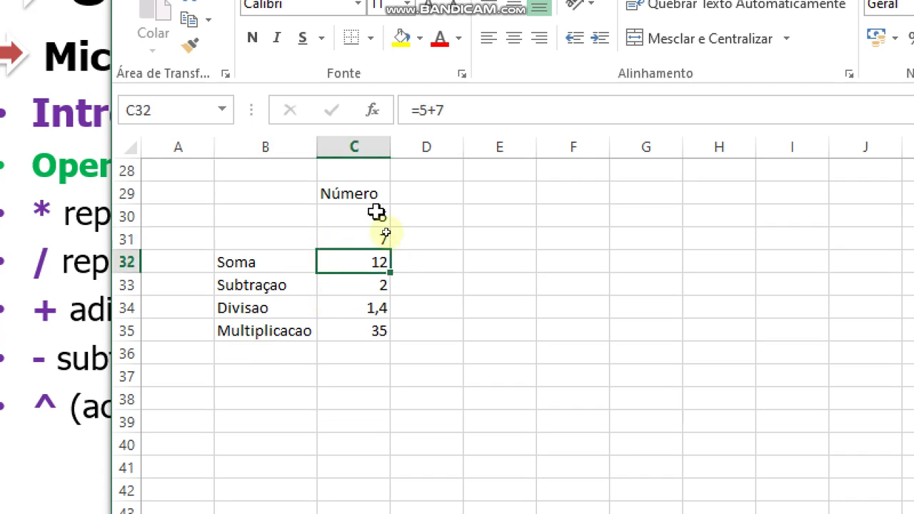
pyautogui.click(371, 214)
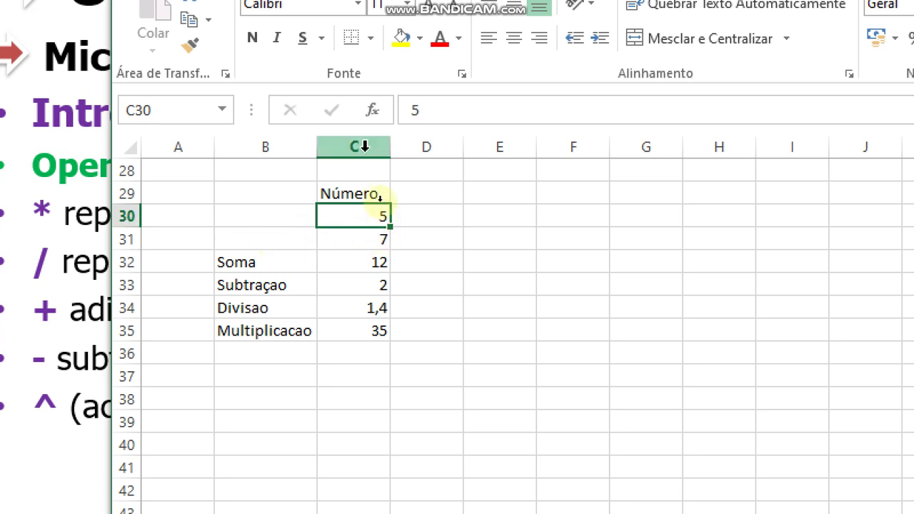
pyautogui.click(353, 242)
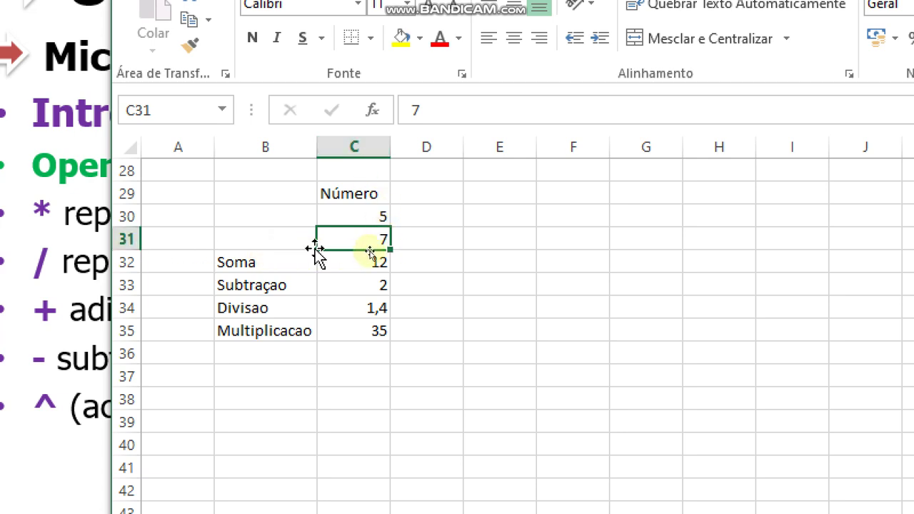
# Add the two numbers by cell reference with the formula =C30+C31 in D32, and reselect that cell.
pyautogui.click(441, 265)
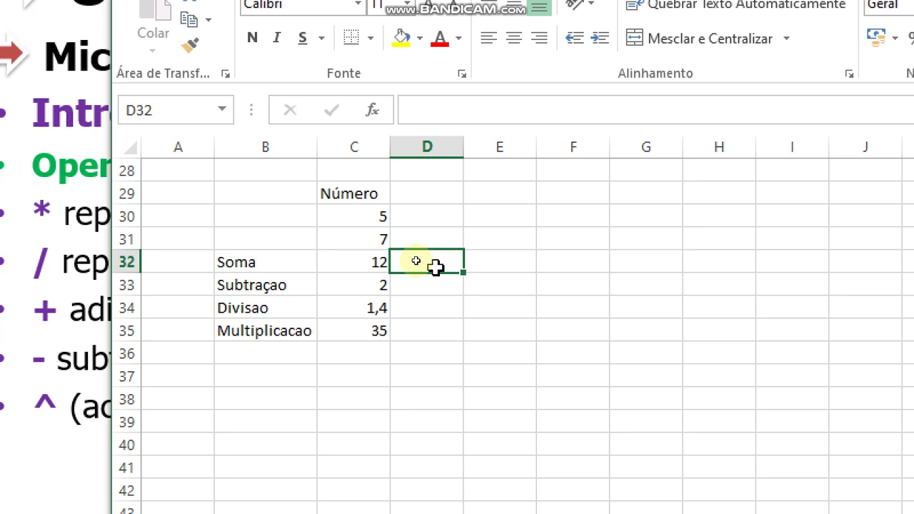
pyautogui.write('=')
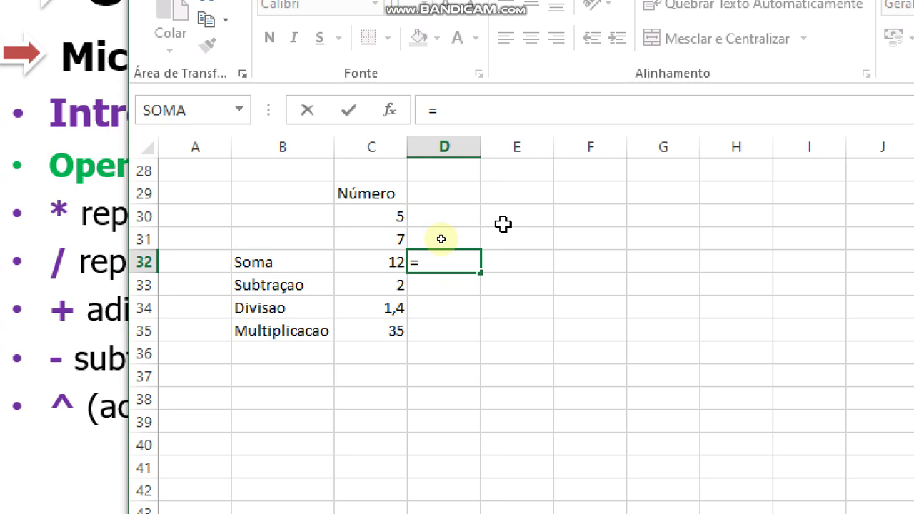
pyautogui.write('C')
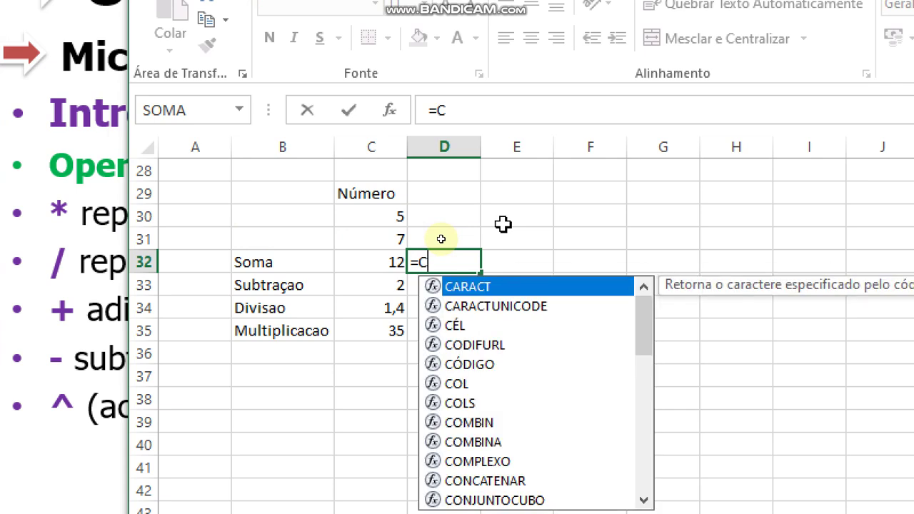
pyautogui.write('30+')
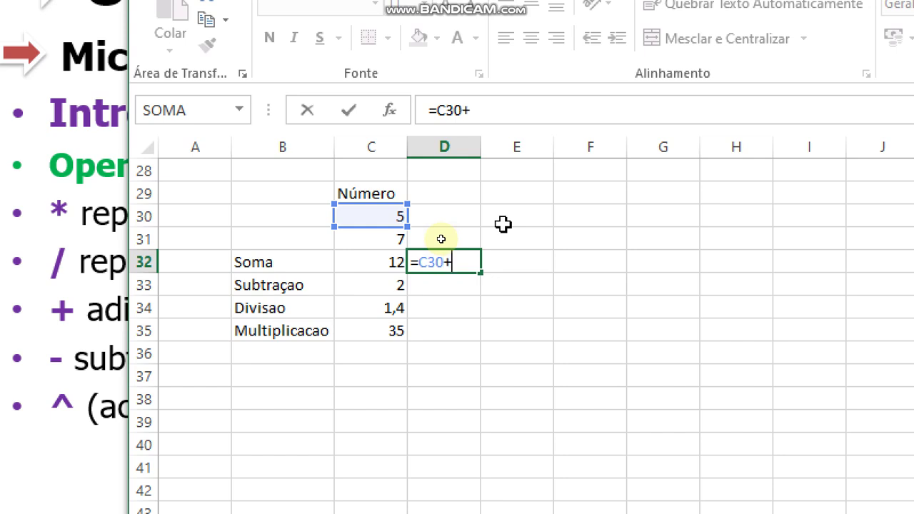
pyautogui.write('C31')
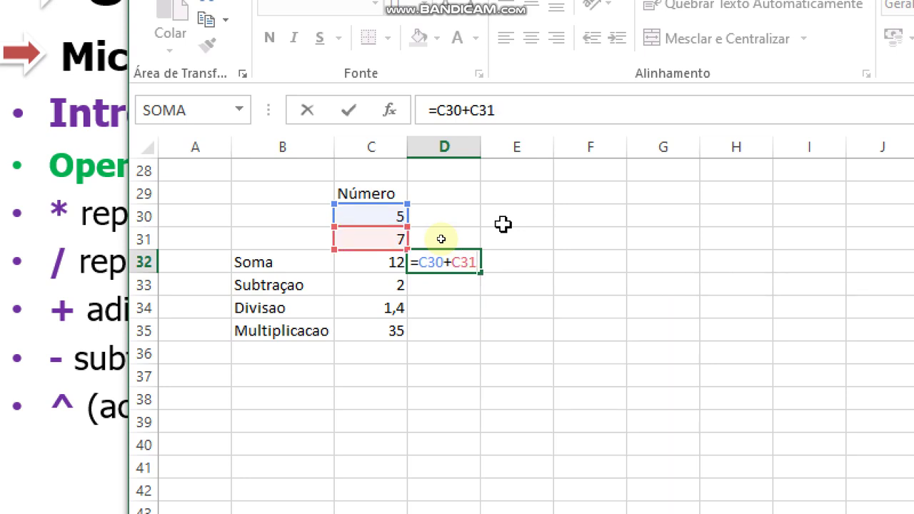
pyautogui.press('Return')
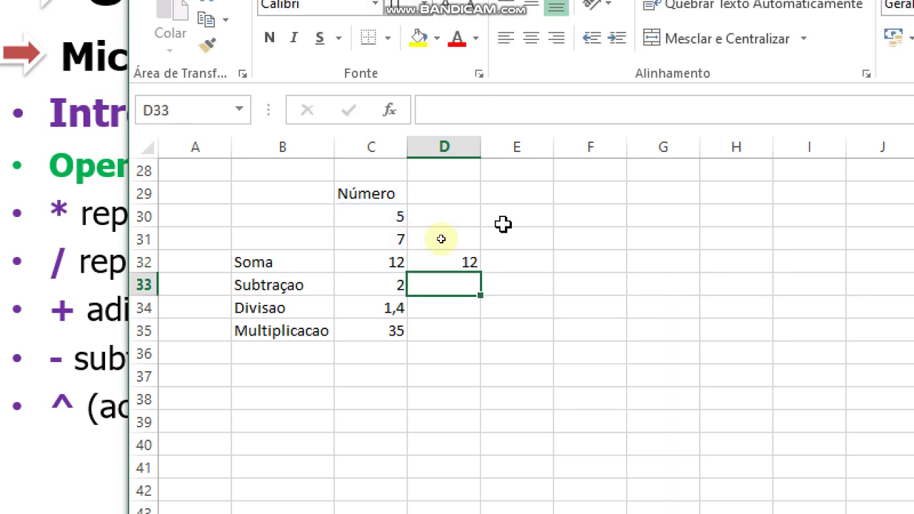
pyautogui.press('Up')
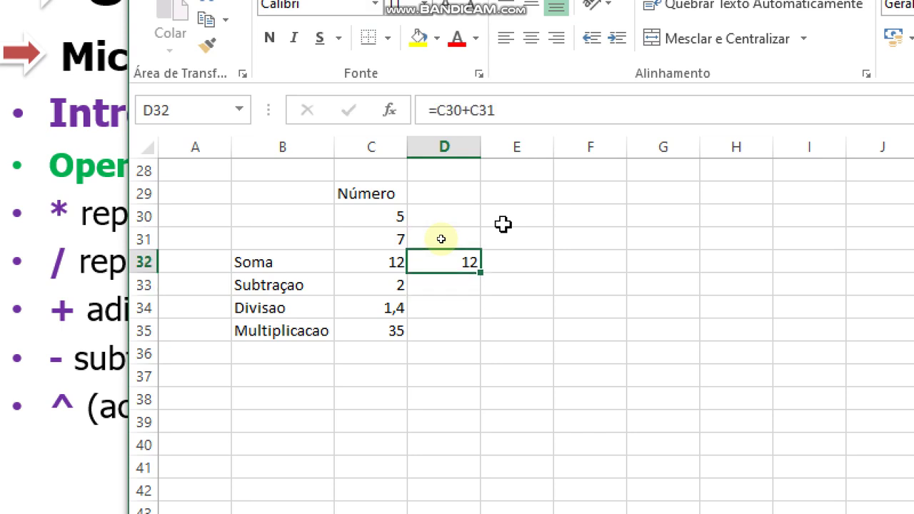
# Subtract the two numbers by cell reference with the formula =C31-C30 in D33, in the Subtraçao row.
pyautogui.press('Down')
pyautogui.write('=')
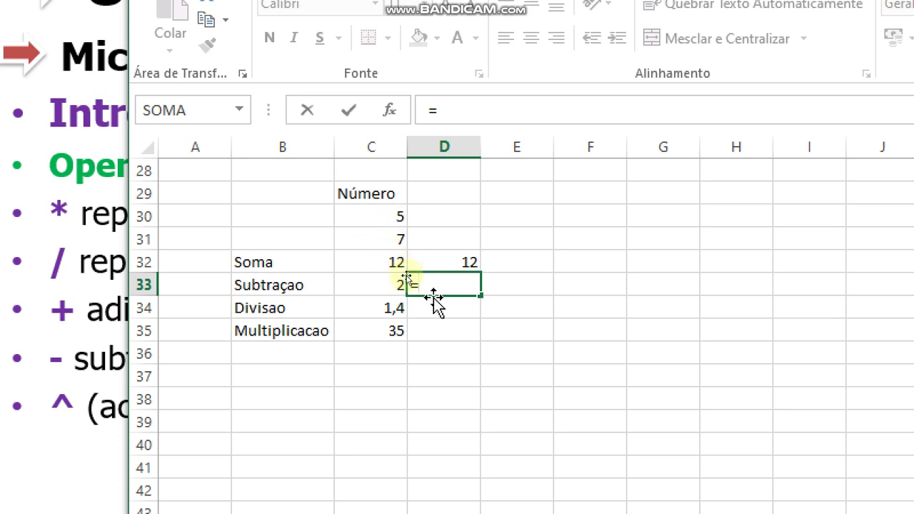
pyautogui.write('C31')
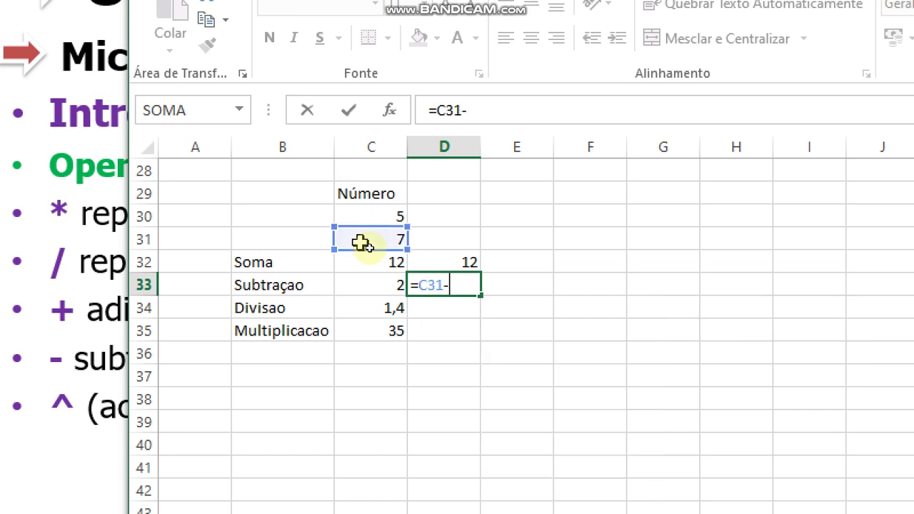
pyautogui.write('-C')
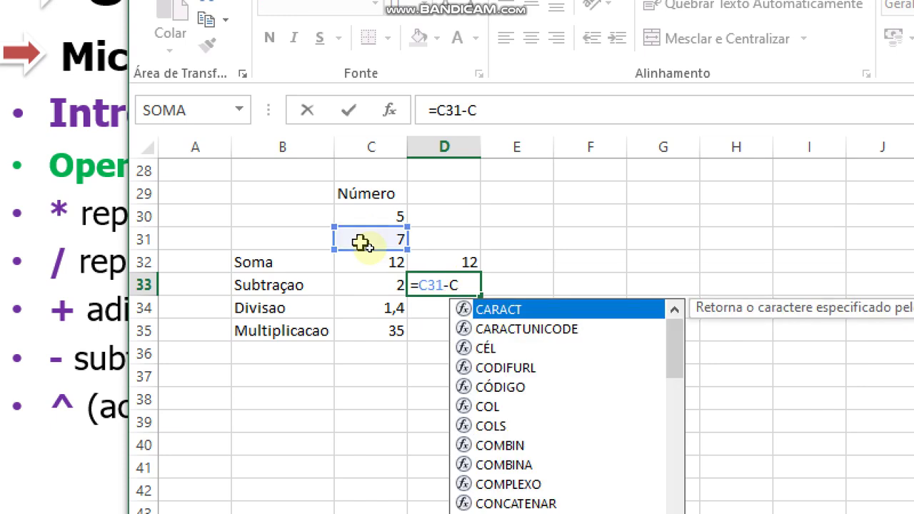
pyautogui.write('30')
pyautogui.press('Return')
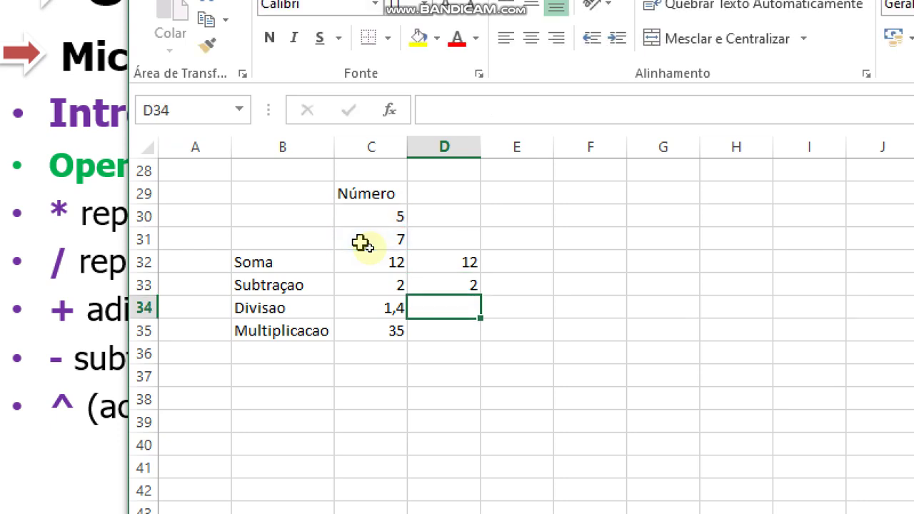
# Divide the two numbers by cell reference with the formula =C31/C30 in D34, in the Divisao row.
pyautogui.click(362, 243)
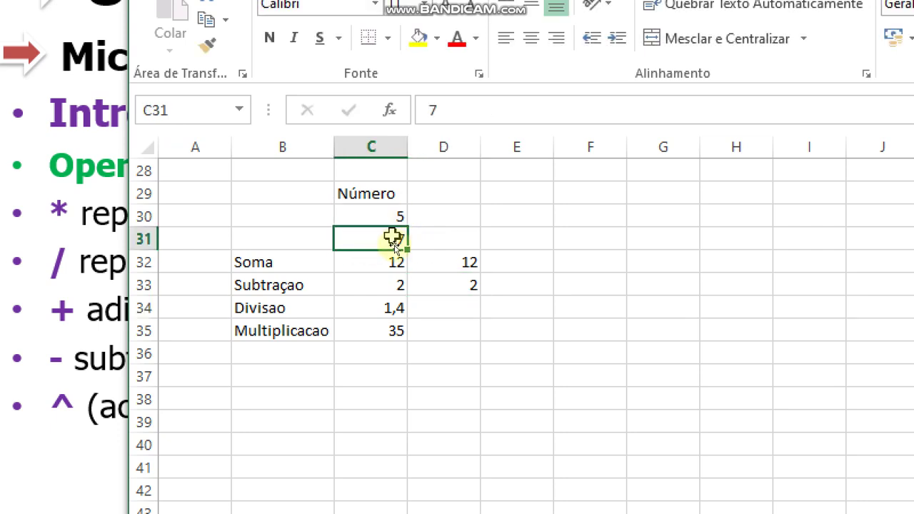
pyautogui.click(440, 311)
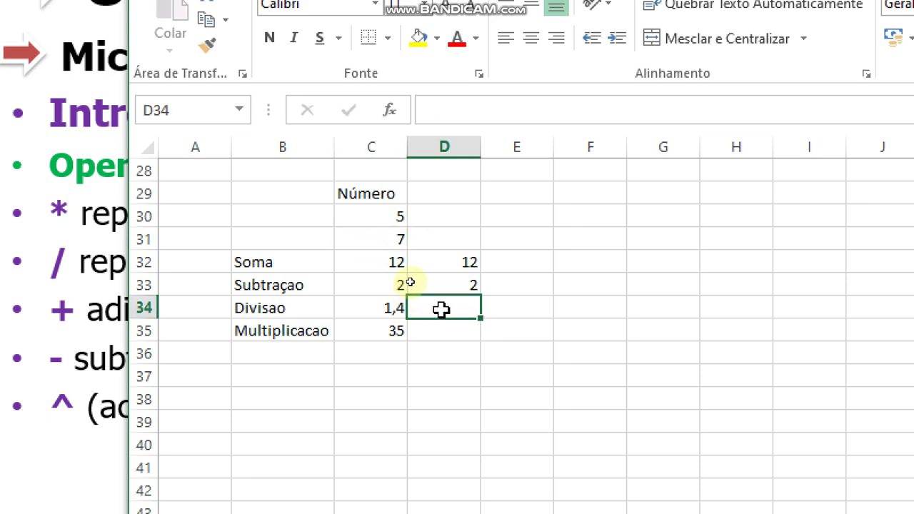
pyautogui.write('=')
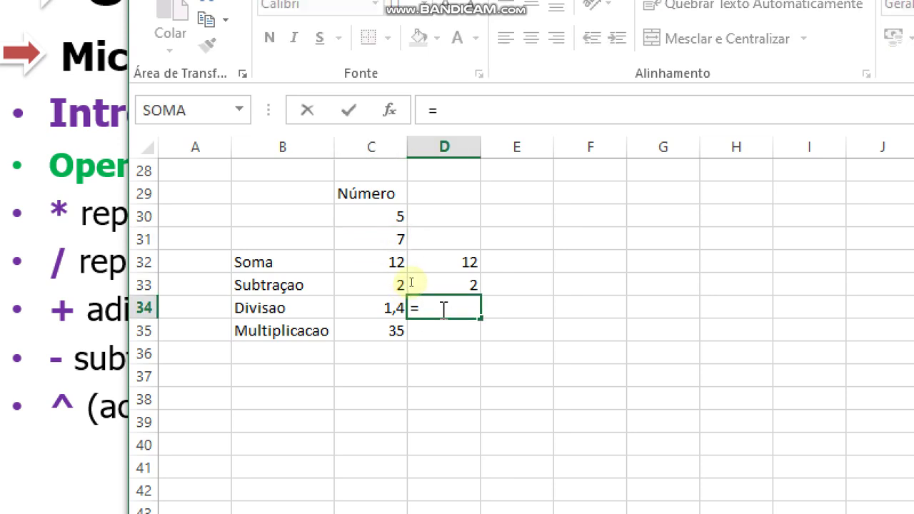
pyautogui.write('C31')
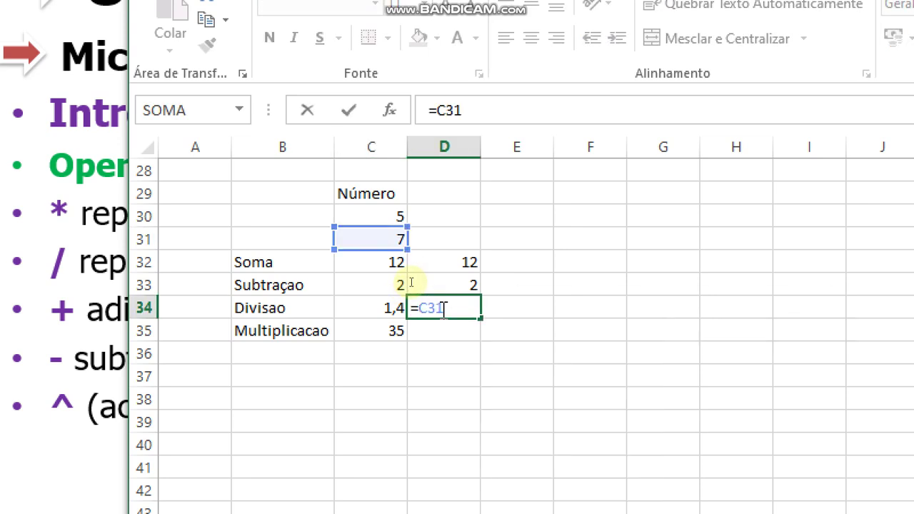
pyautogui.write('/C30')
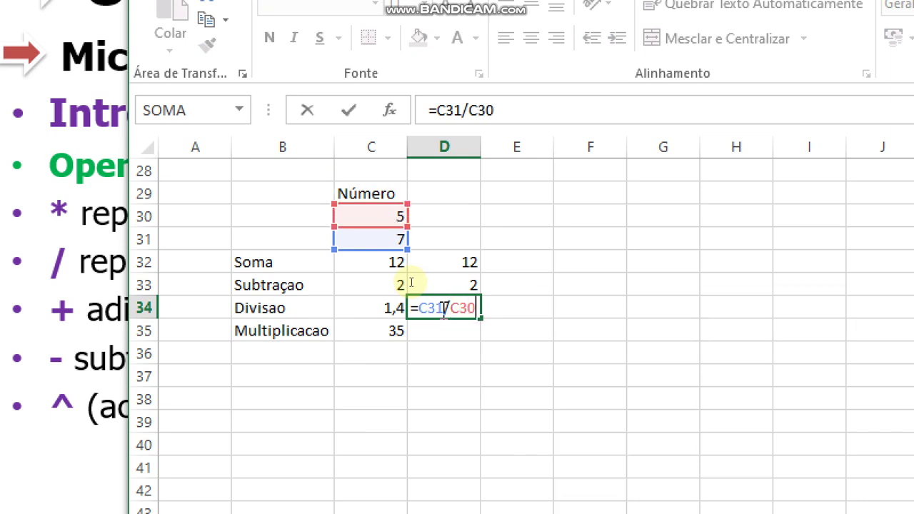
pyautogui.press('Return')
# Multiply the two numbers by cell reference with the formula =C30*C31 in D35, in the Multiplicacao row.
pyautogui.write('=')
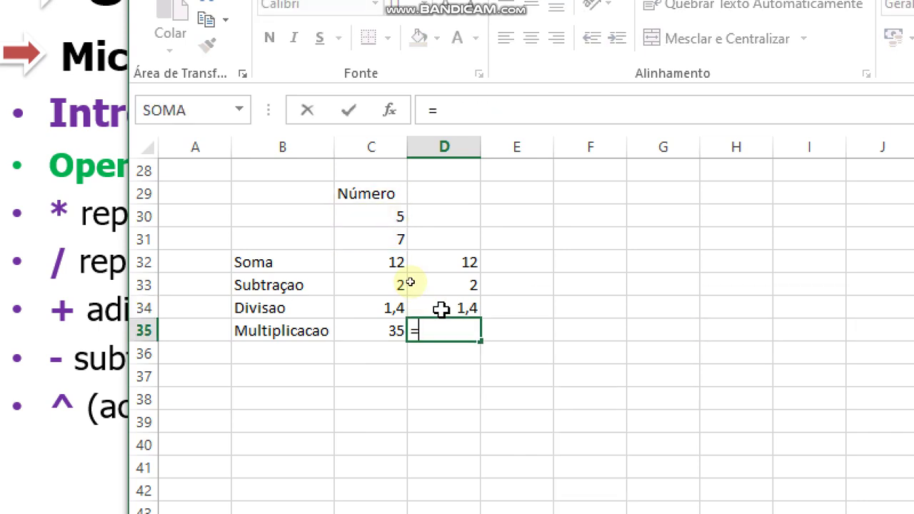
pyautogui.write('C30')
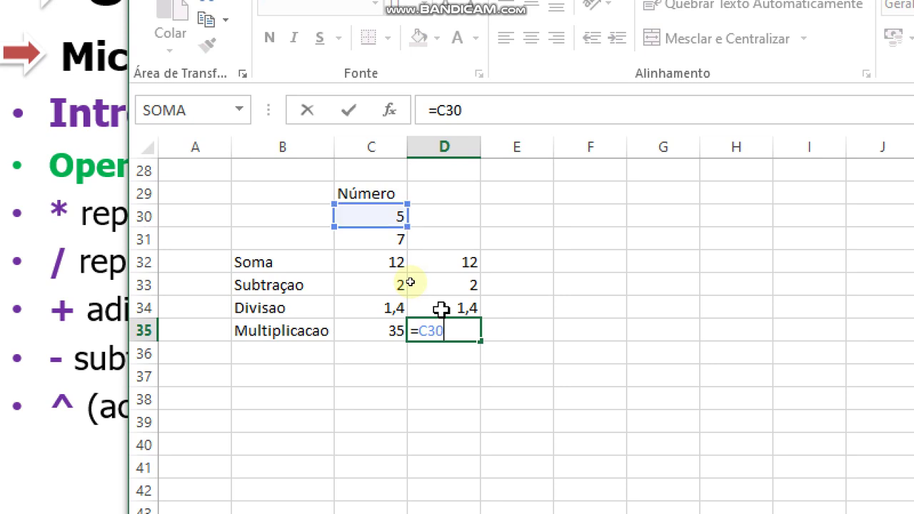
pyautogui.write('*C')
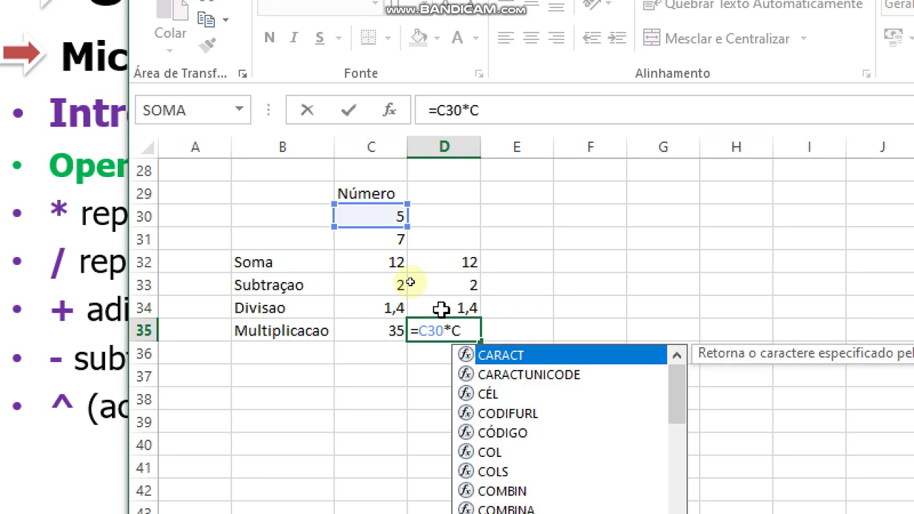
pyautogui.write('31')
pyautogui.press('Return')
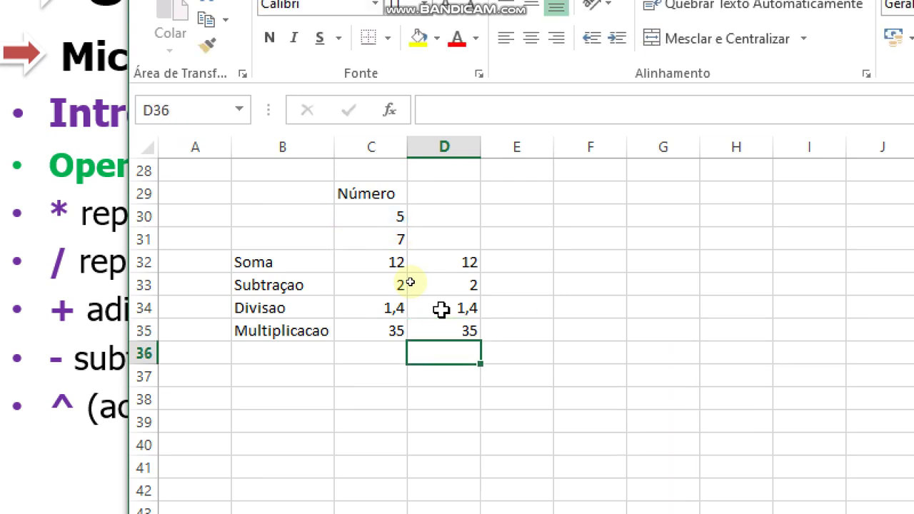
# Review the reference formulas from D35 up to D32, and select the first number in C30.
pyautogui.click(438, 329)
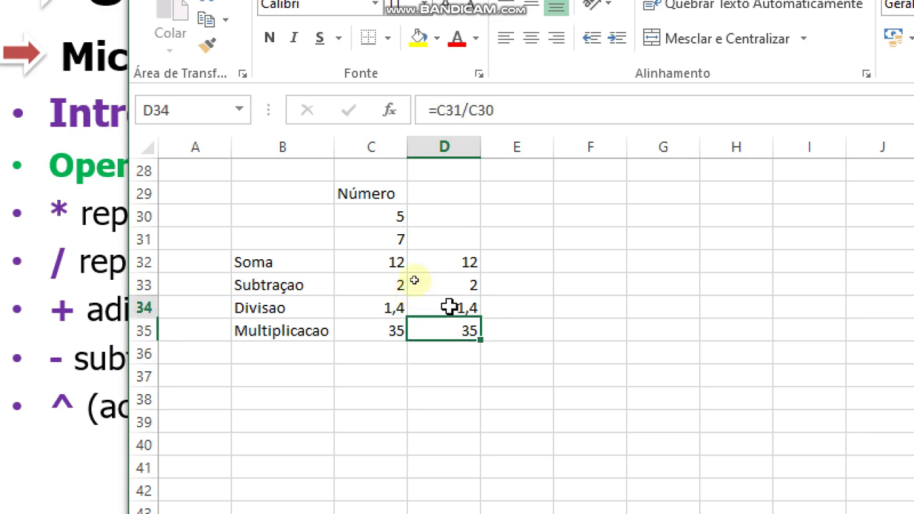
pyautogui.click(449, 308)
pyautogui.click(453, 286)
pyautogui.click(463, 262)
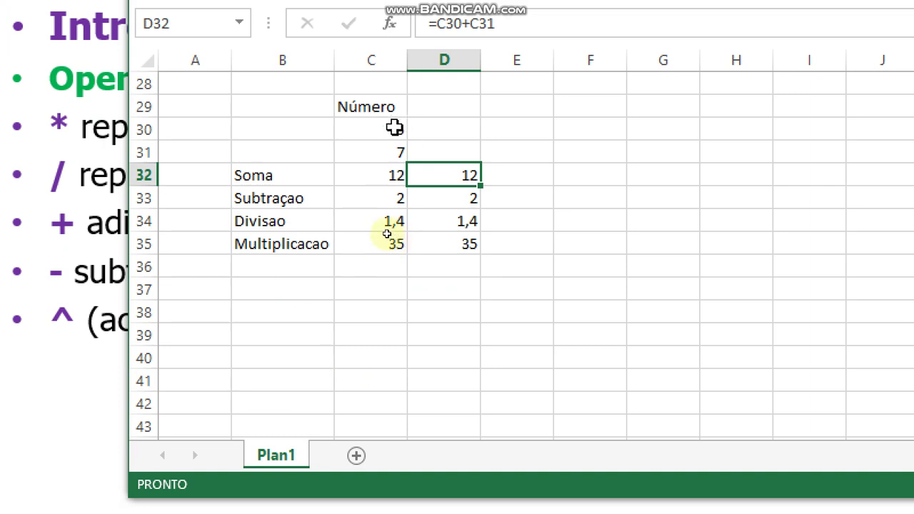
pyautogui.click(394, 128)
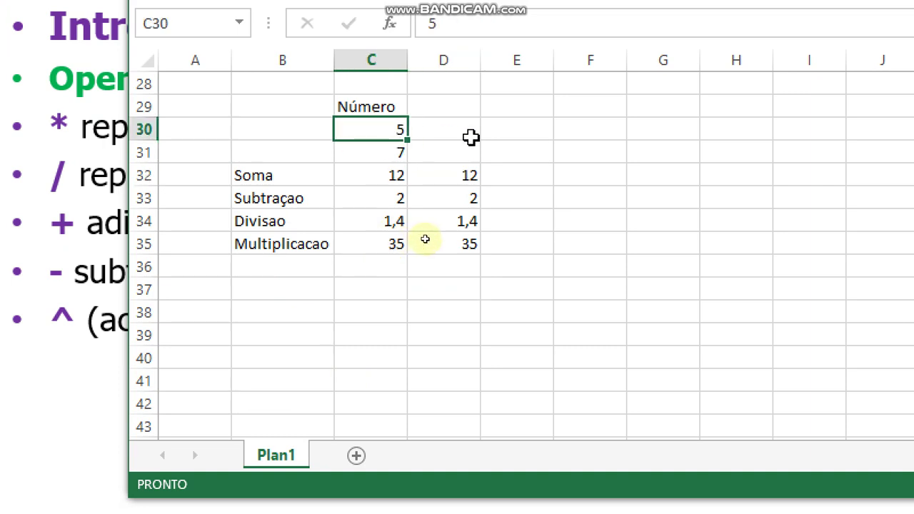
# Set the first number in C30 to 2 and check the cell-reference formulas in D32 to D35.
pyautogui.write('2')
pyautogui.press('Return')
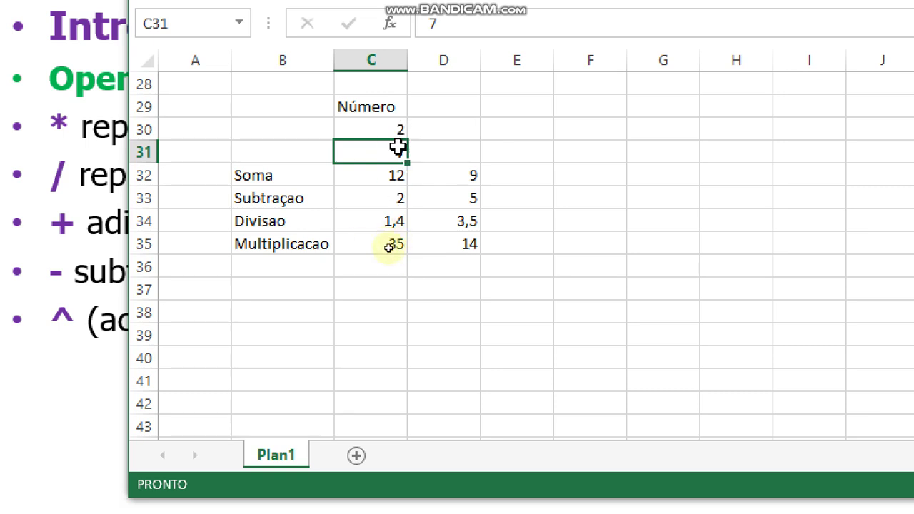
pyautogui.click(447, 175)
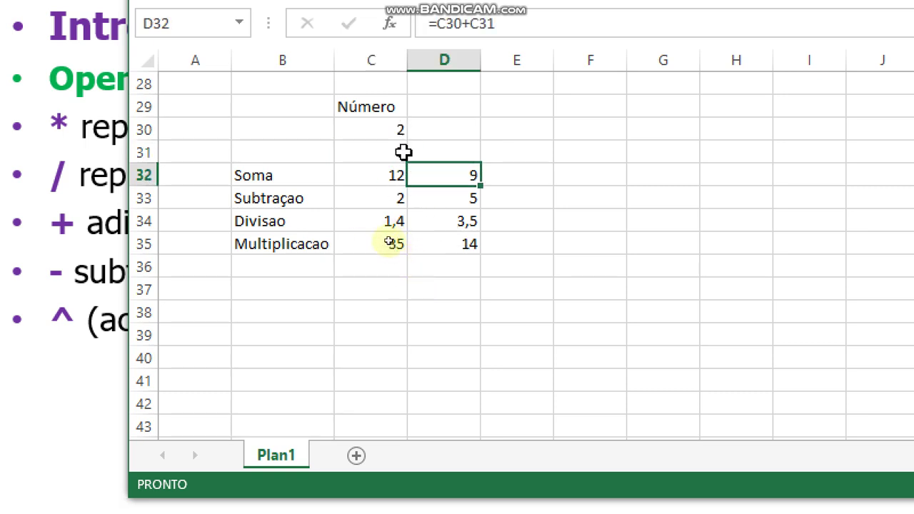
pyautogui.click(389, 123)
pyautogui.click(386, 151)
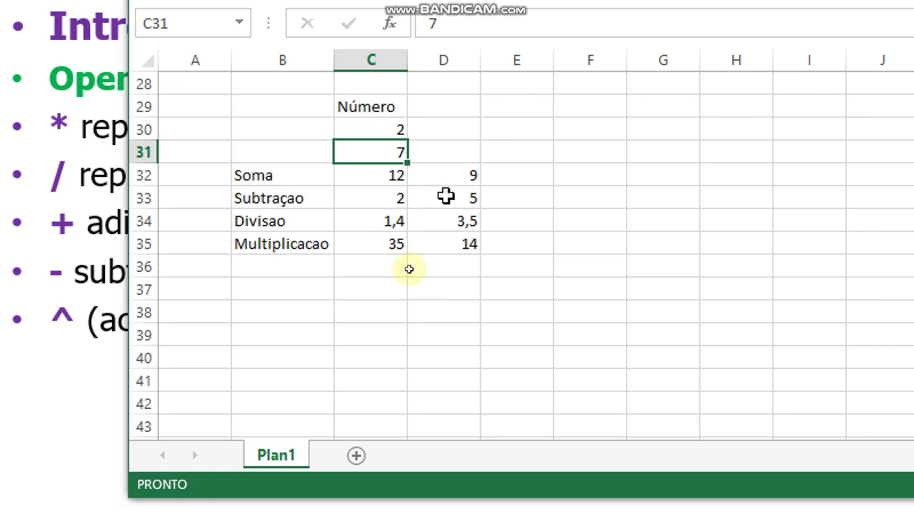
pyautogui.click(472, 203)
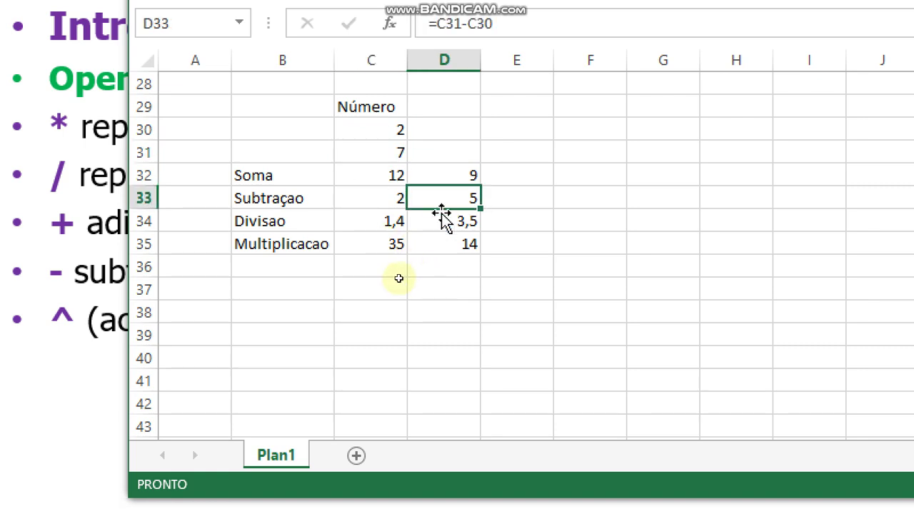
pyautogui.click(478, 245)
pyautogui.click(469, 220)
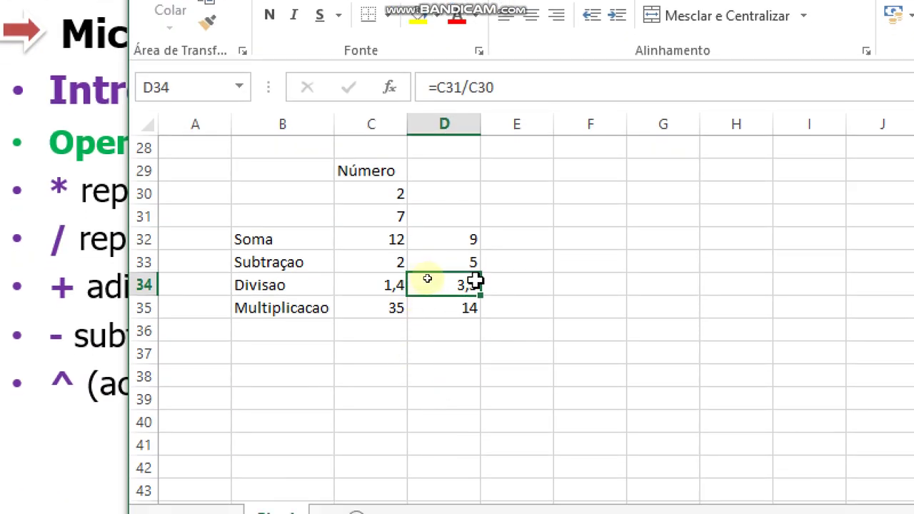
# Review the typed-number formulas in column C, from the Soma row to the Multiplicacao row and back.
pyautogui.click(384, 238)
pyautogui.click(379, 263)
pyautogui.click(379, 285)
pyautogui.click(382, 325)
pyautogui.click(378, 295)
pyautogui.click(383, 263)
pyautogui.click(385, 241)
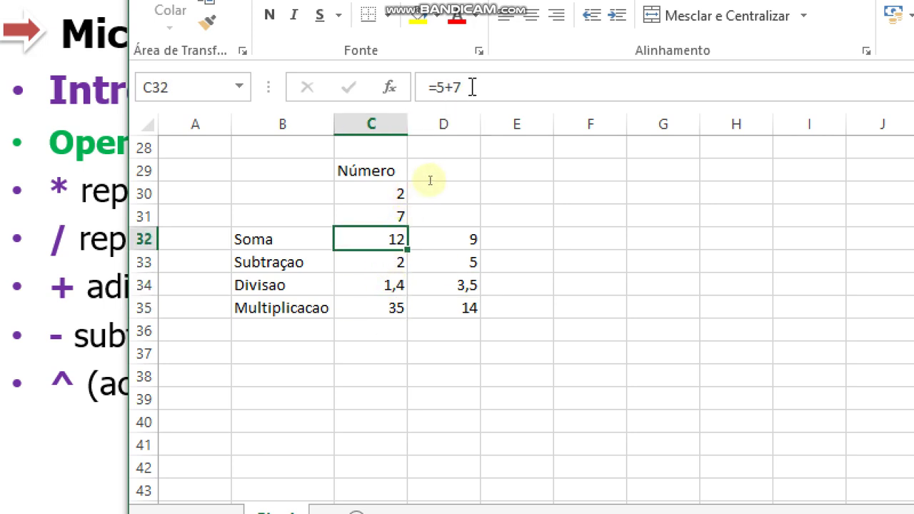
pyautogui.moveTo(465, 88); pyautogui.dragTo(424, 85)
pyautogui.write('=')
pyautogui.click(468, 239)
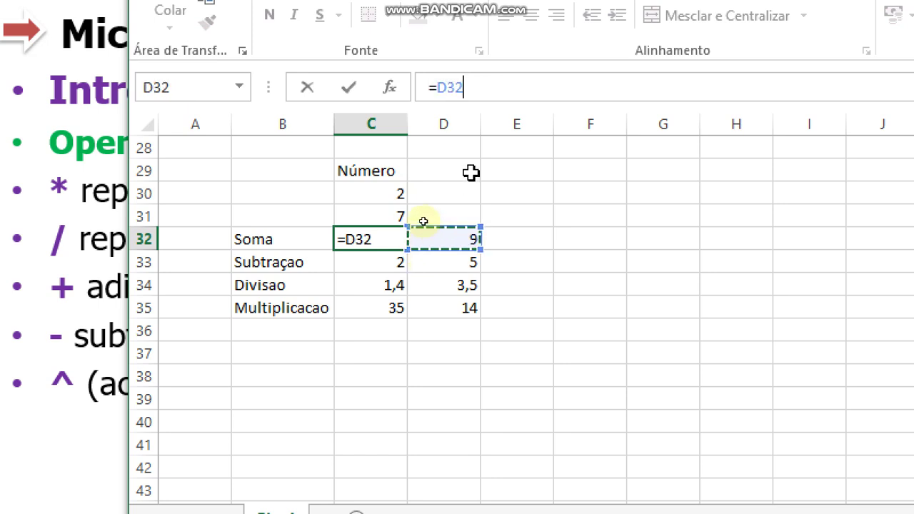
pyautogui.press('Escape')
# Inspect the cell-reference formula of the sum in D32 and leave it without editing.
pyautogui.click(467, 240)
pyautogui.moveTo(497, 87); pyautogui.dragTo(430, 87)
pyautogui.press('Escape')
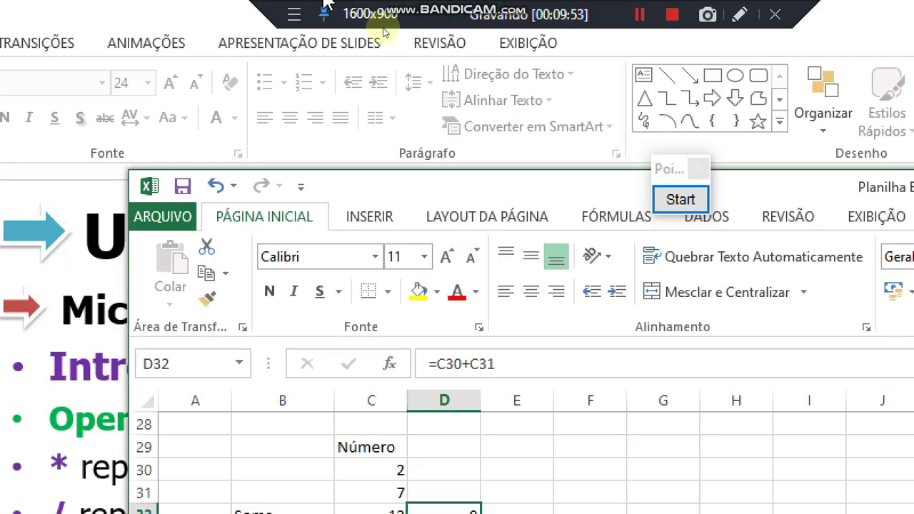